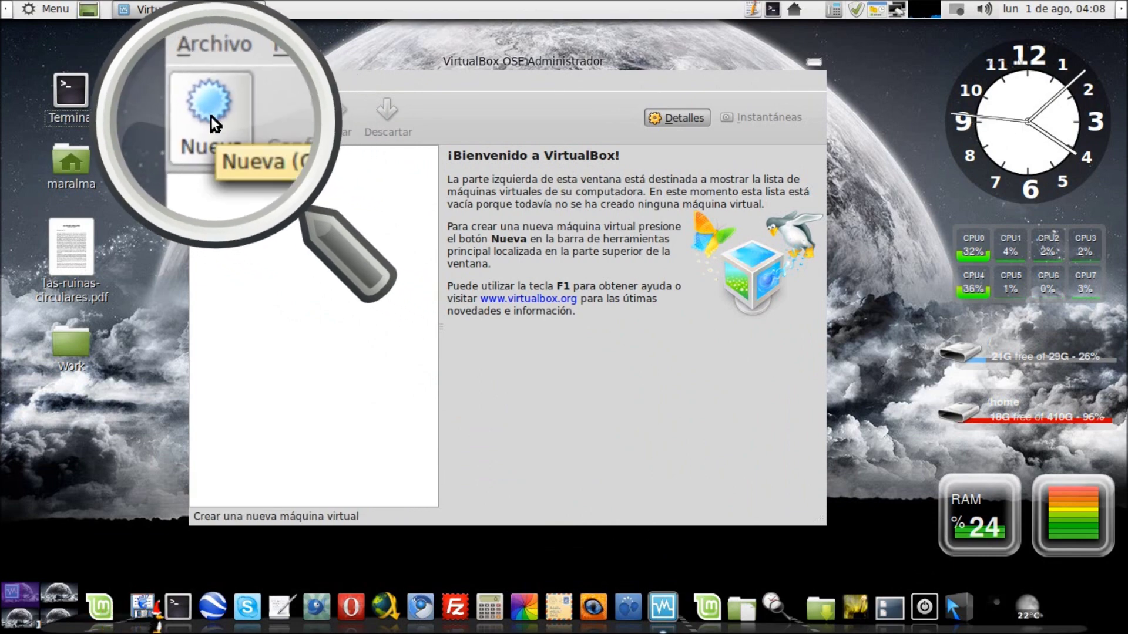
Start creating a new virtual machine and proceed to its name and operating system settings.
{"action": "left_click", "coordinate": [211, 116]}
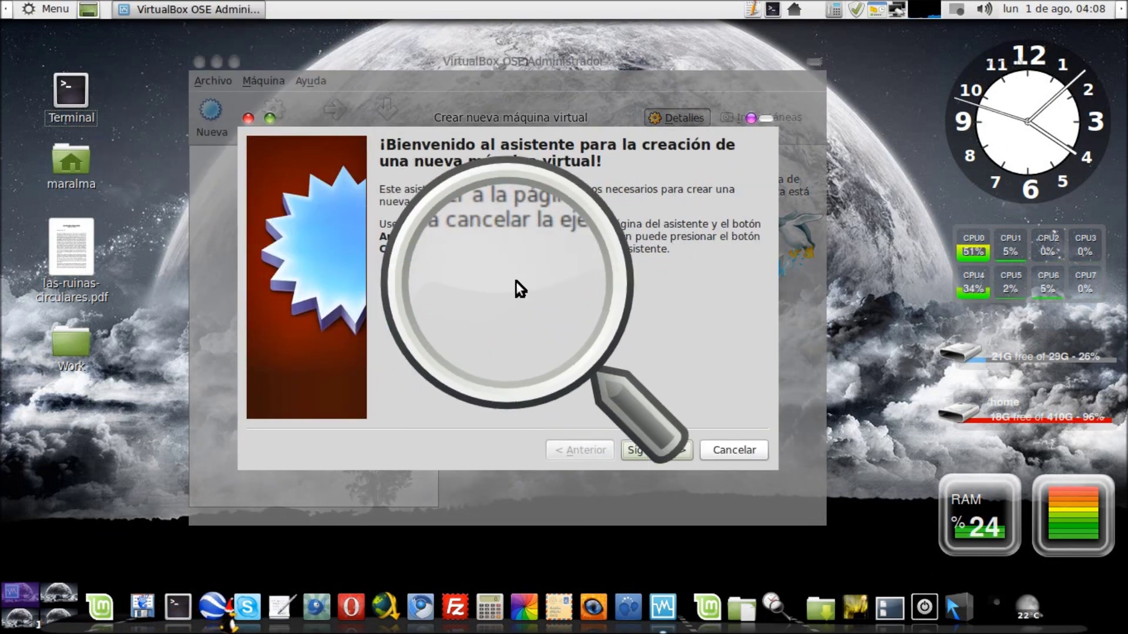
{"action": "left_click", "coordinate": [655, 449]}
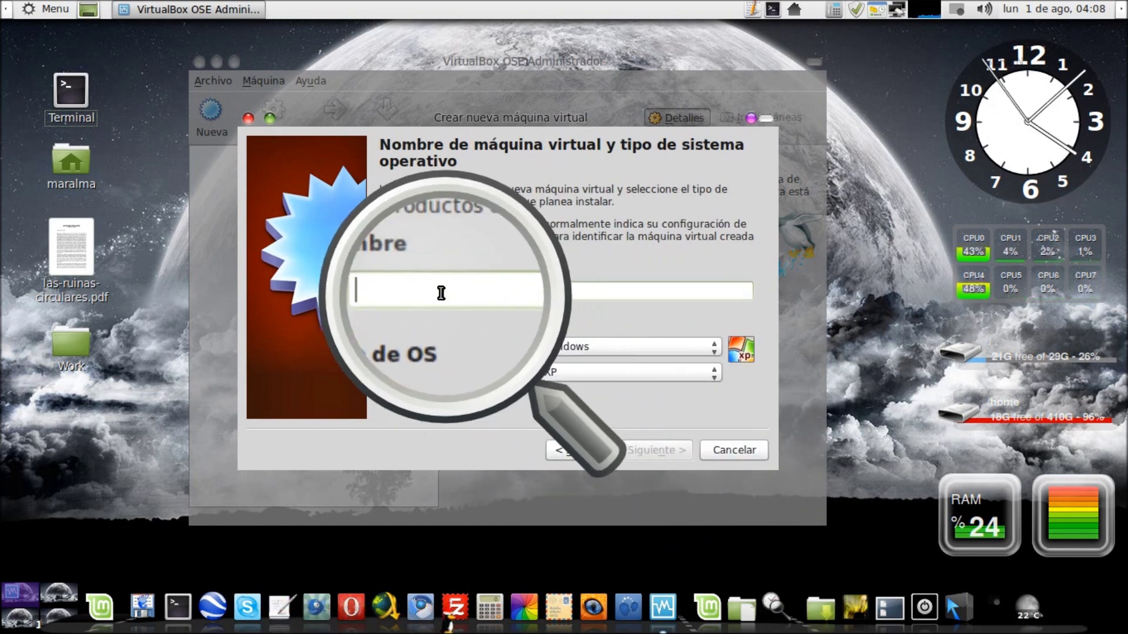
{"action": "type", "text": "linux"}
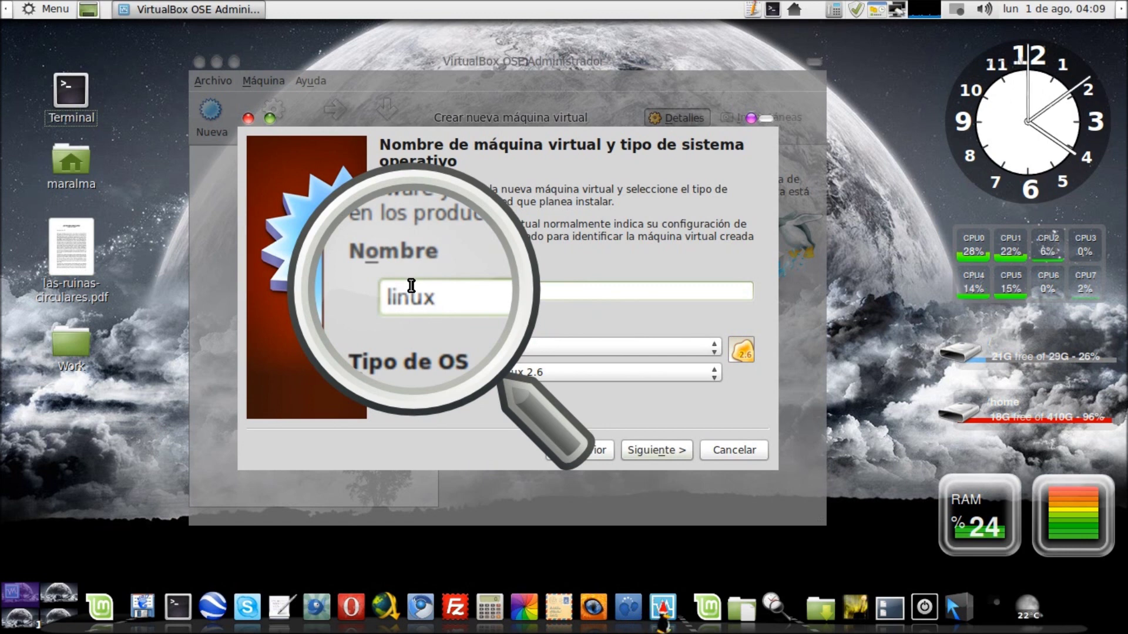
{"action": "key", "text": "BackSpace"}
{"action": "key", "text": "BackSpace"}
{"action": "key", "text": "BackSpace"}
{"action": "key", "text": "BackSpace"}
{"action": "key", "text": "BackSpace"}
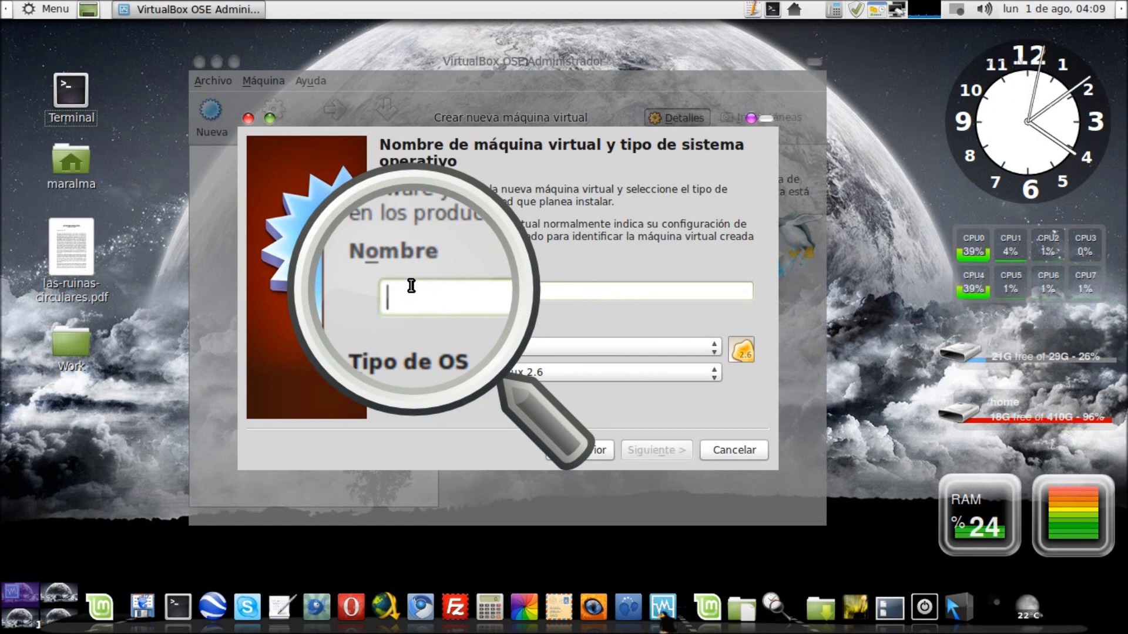
Name the virtual machine XP with Windows XP as its system type and accept 192 MB of base memory.
{"action": "type", "text": "XP"}
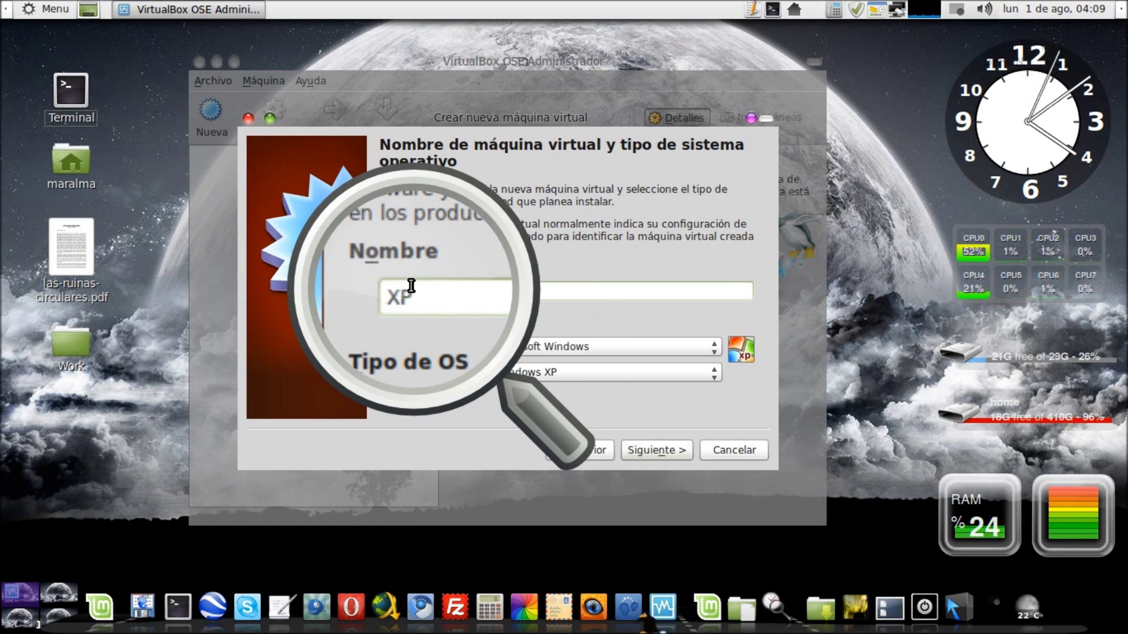
{"action": "left_click", "coordinate": [662, 454]}
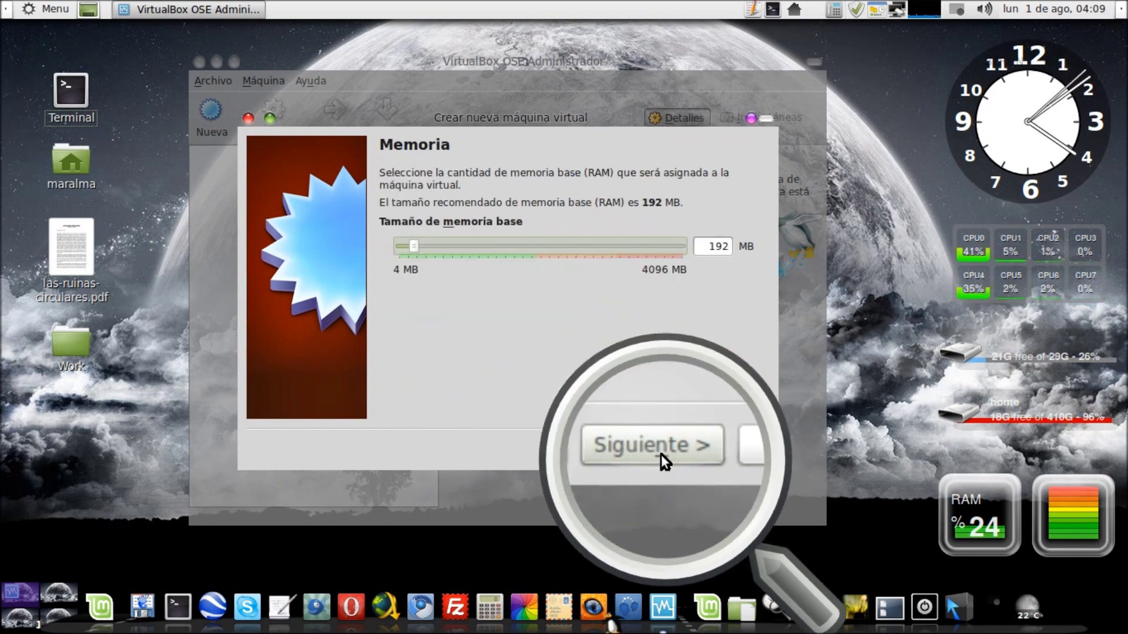
{"action": "left_click", "coordinate": [662, 453]}
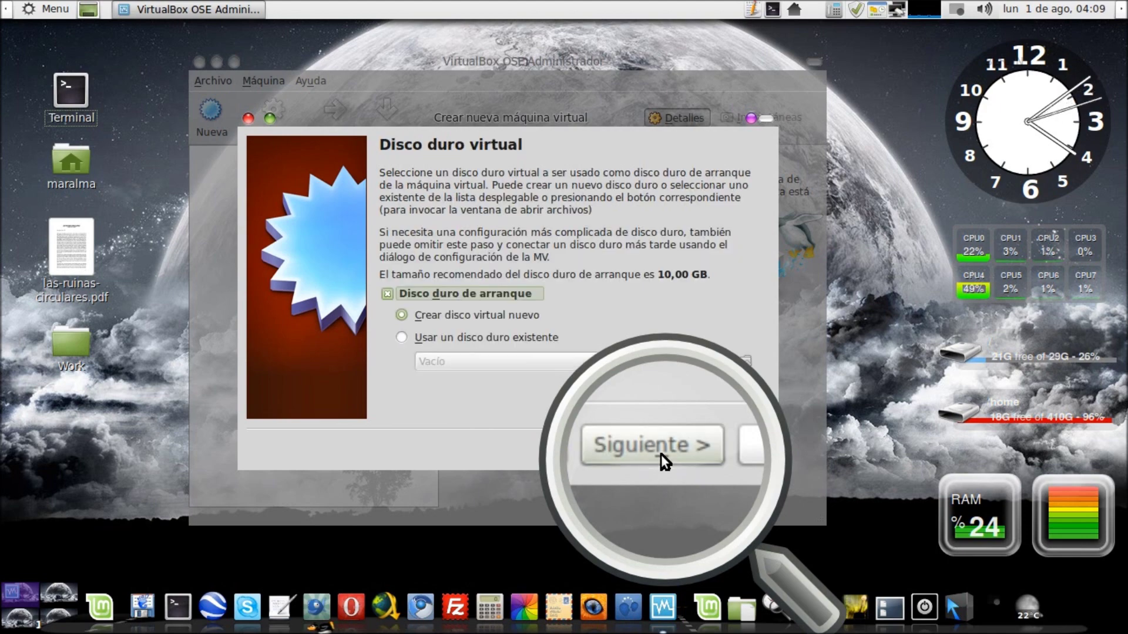
Create a new dynamically expanding 10 GB boot disk named XP and finish creating the virtual machine.
{"action": "left_click", "coordinate": [661, 454]}
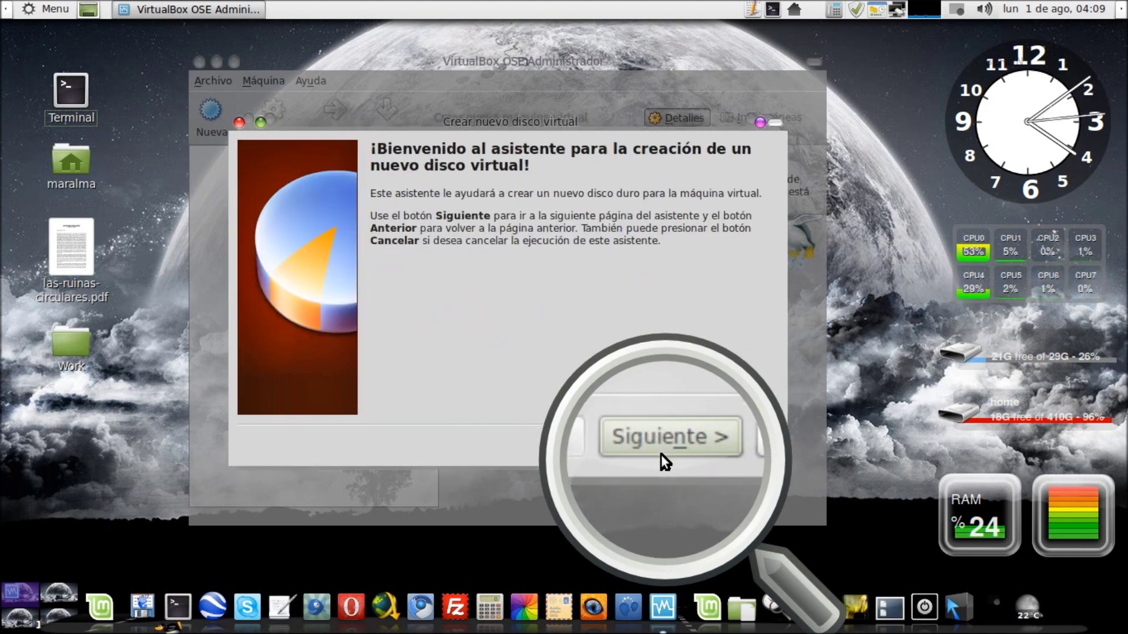
{"action": "left_click", "coordinate": [661, 454]}
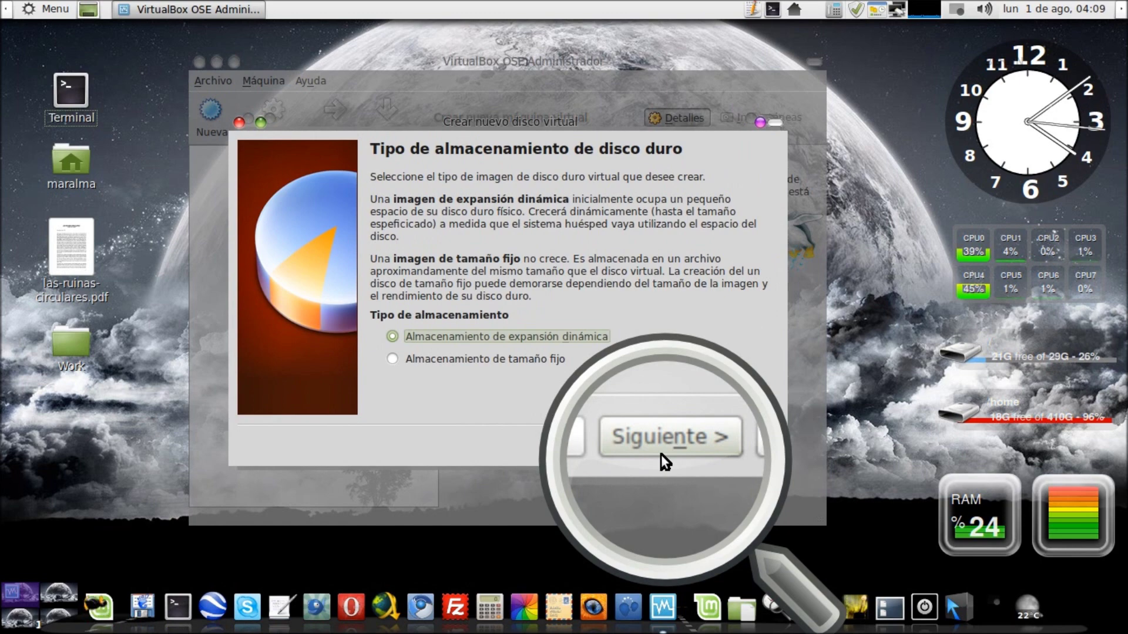
{"action": "left_click", "coordinate": [661, 454]}
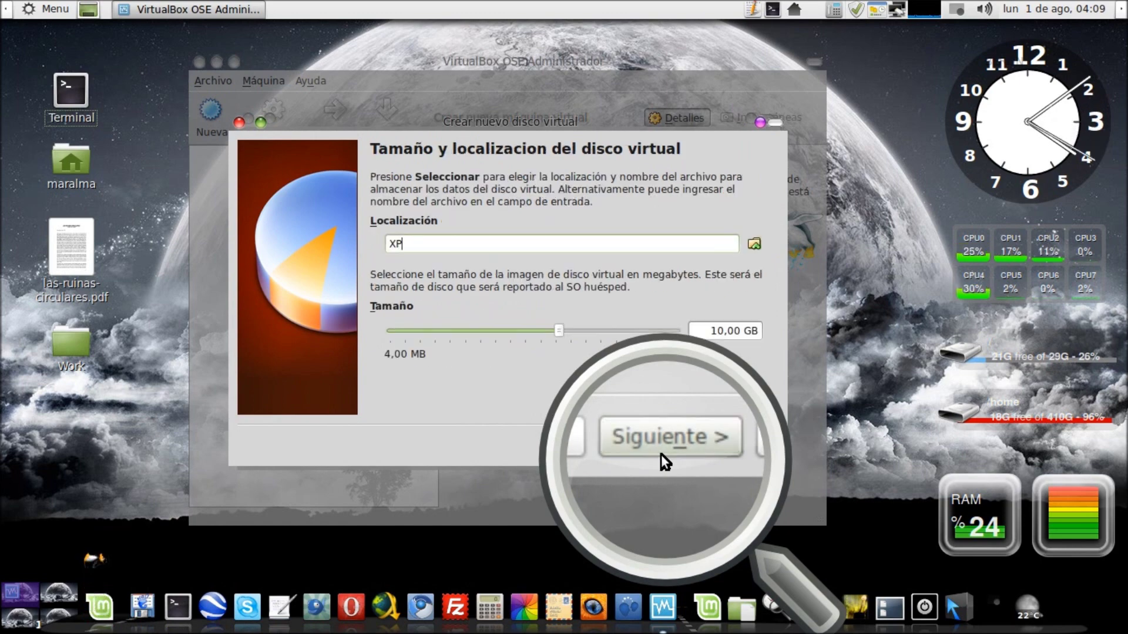
{"action": "left_click", "coordinate": [662, 454]}
{"action": "left_click", "coordinate": [661, 454]}
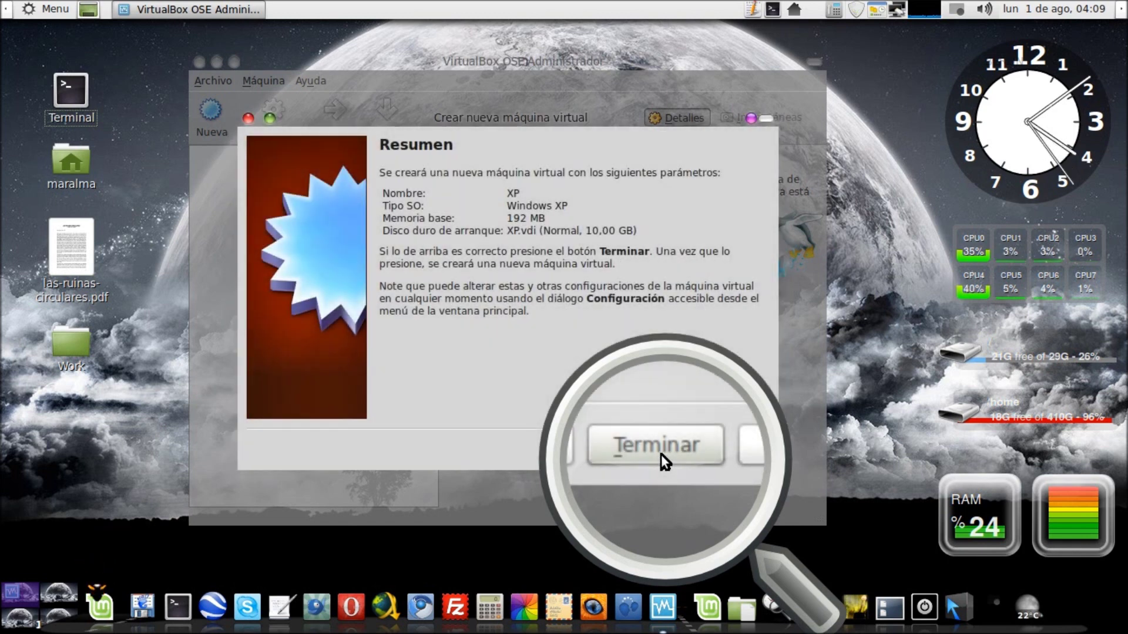
{"action": "left_click", "coordinate": [664, 446]}
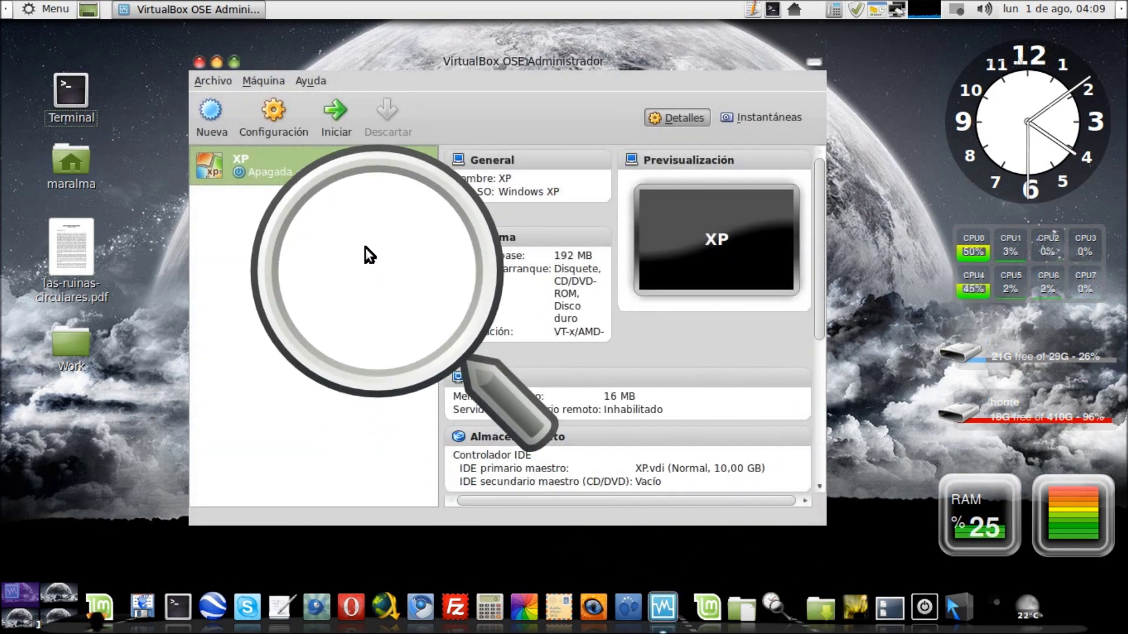
Start the XP virtual machine, accept the keyboard capture notice and proceed to the installation media selection.
{"action": "left_click", "coordinate": [337, 126]}
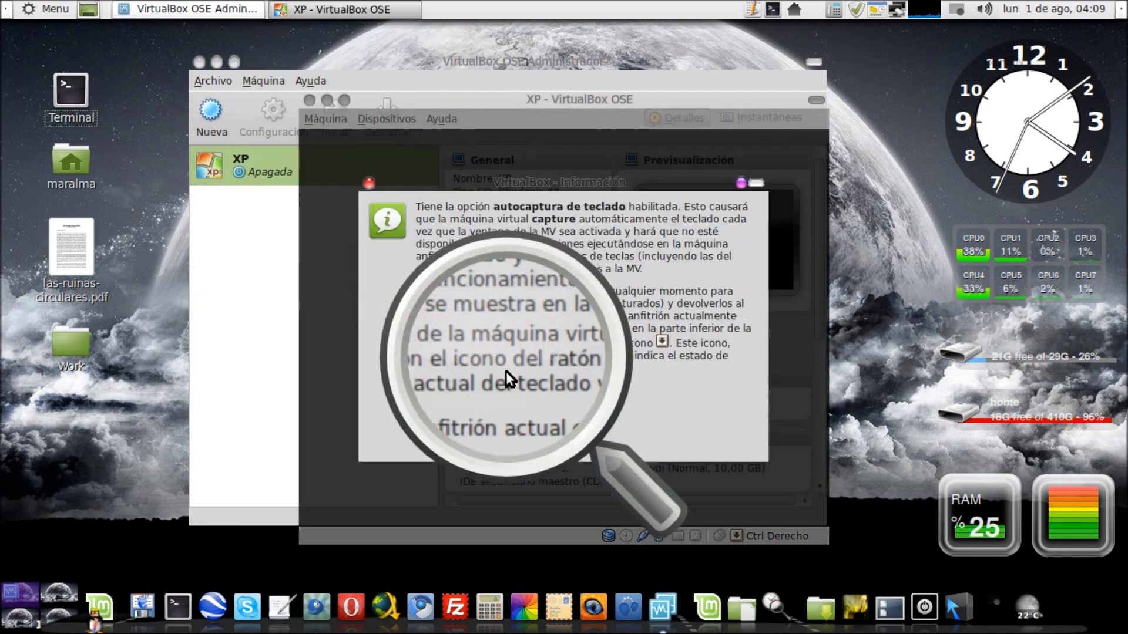
{"action": "left_click", "coordinate": [572, 441]}
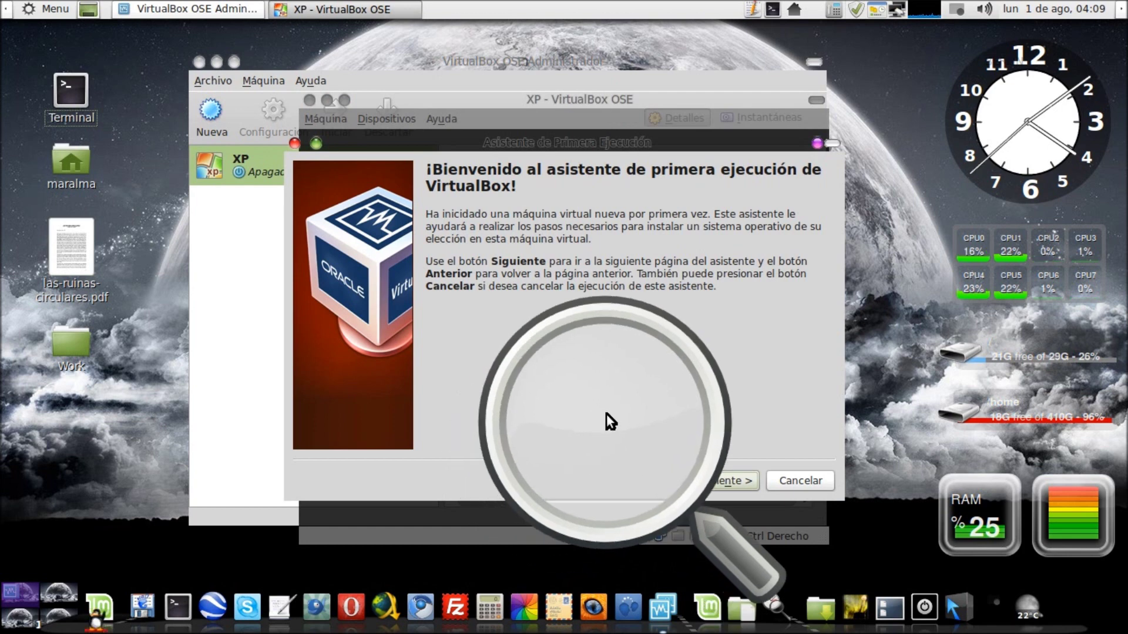
{"action": "left_click", "coordinate": [729, 482]}
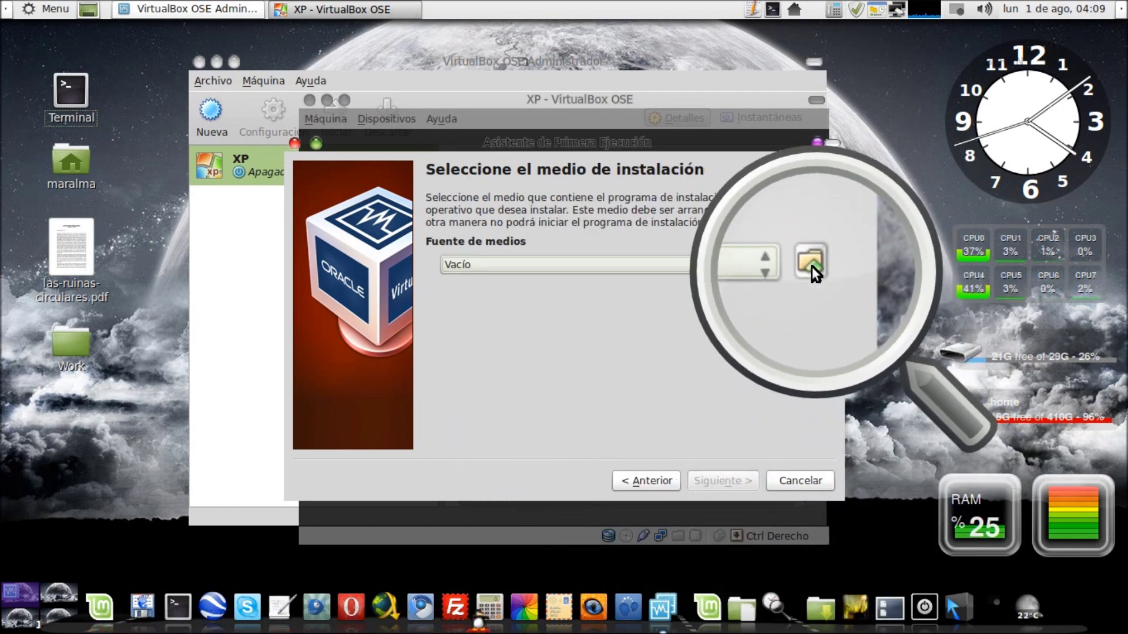
Choose WinXP Sp3 uE v2.iso from the home folder as the installation medium and boot the machine from it.
{"action": "left_click", "coordinate": [814, 265]}
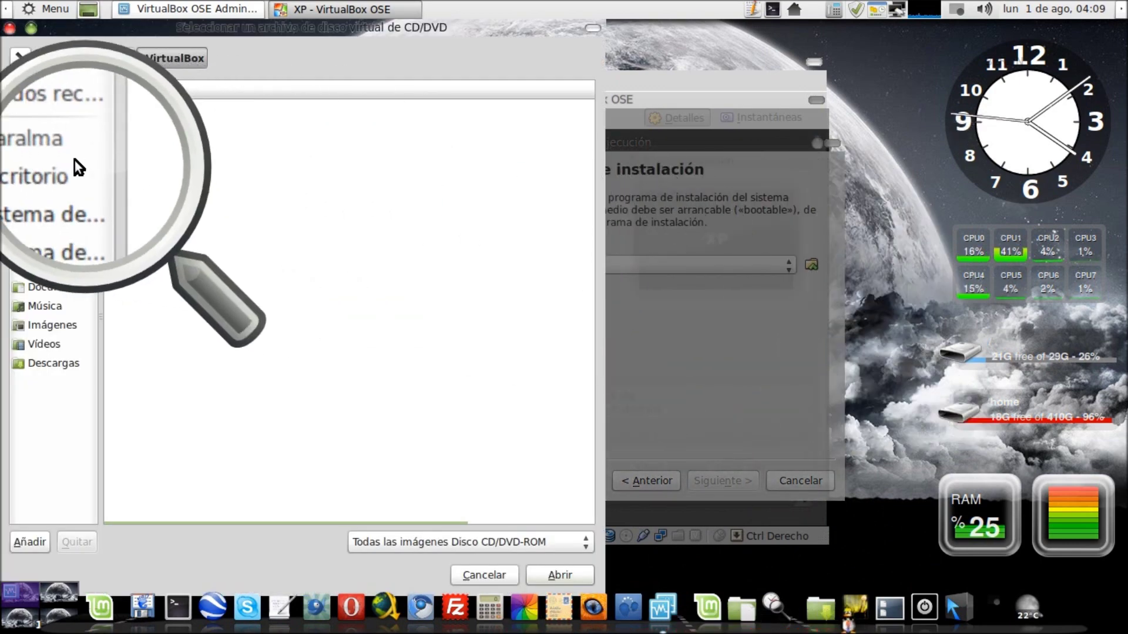
{"action": "left_click", "coordinate": [57, 150]}
{"action": "scroll", "coordinate": [338, 352], "scroll_direction": "down", "scroll_amount": 15}
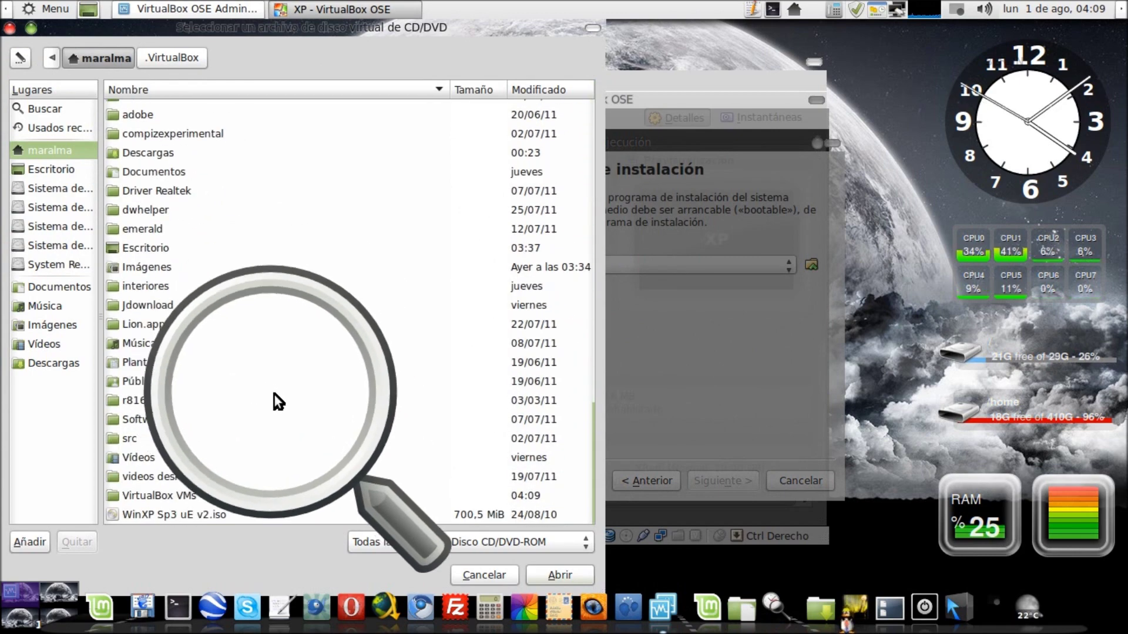
{"action": "left_click", "coordinate": [131, 517]}
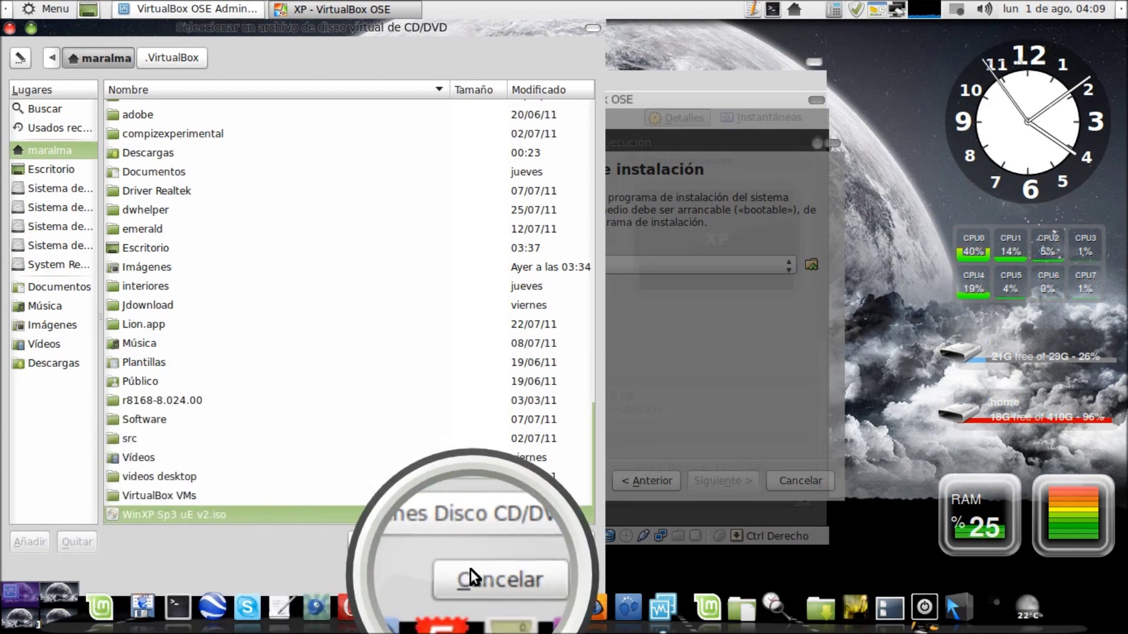
{"action": "left_click", "coordinate": [546, 578]}
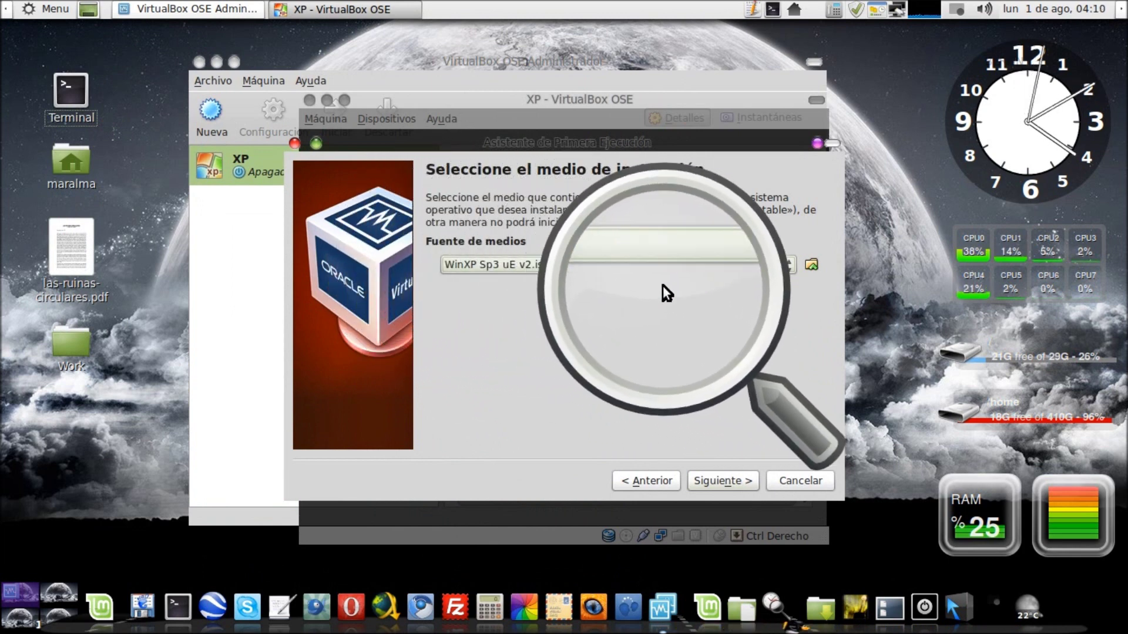
{"action": "left_click", "coordinate": [735, 486]}
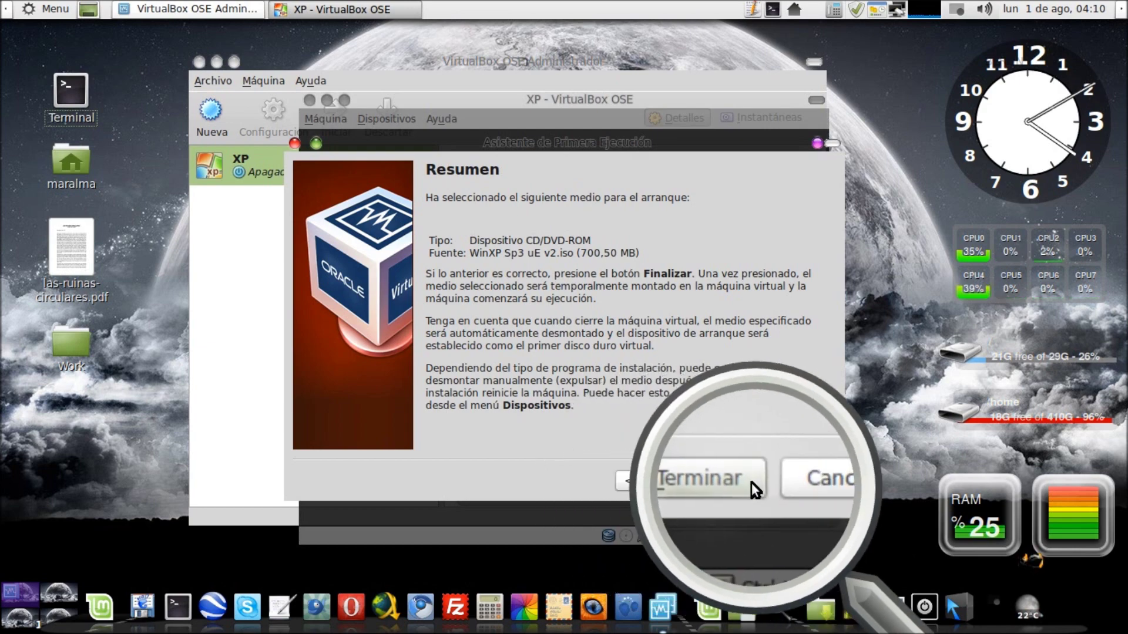
{"action": "left_click", "coordinate": [732, 483]}
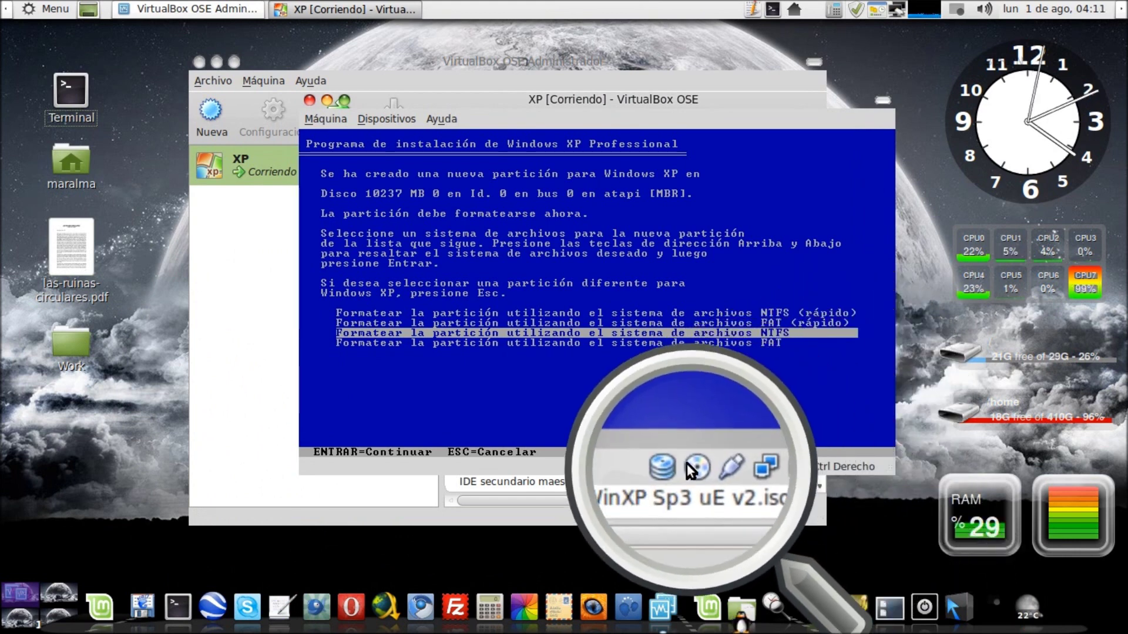
Format the new Windows XP partition with the quick NTFS option and dismiss the mouse integration notice.
{"action": "key", "text": "Up"}
{"action": "key", "text": "Up"}
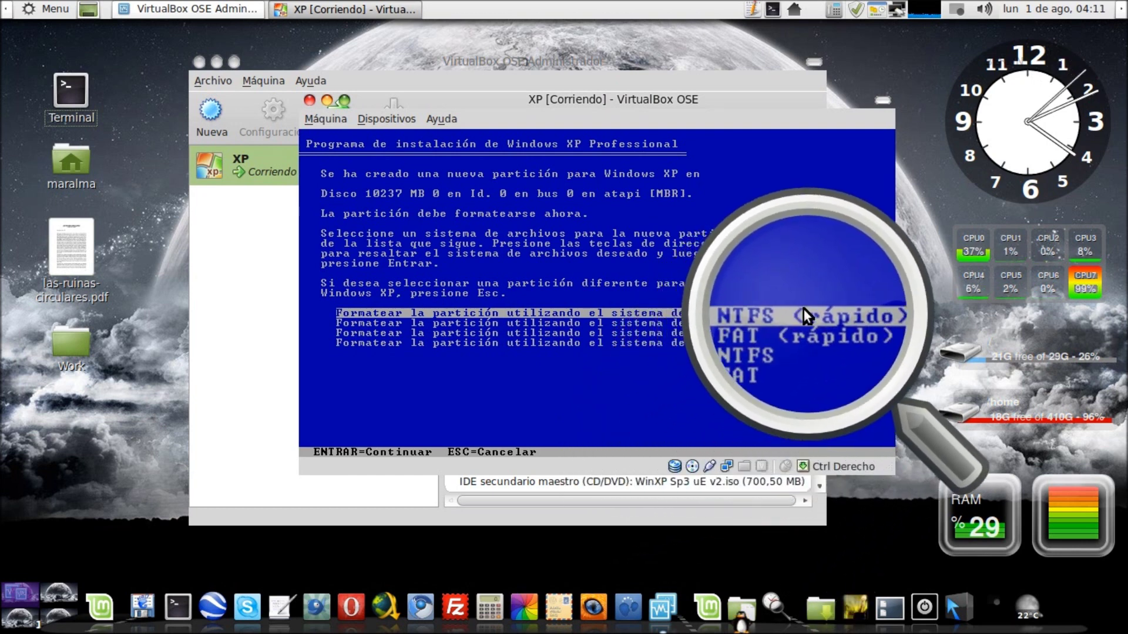
{"action": "key", "text": "Return"}
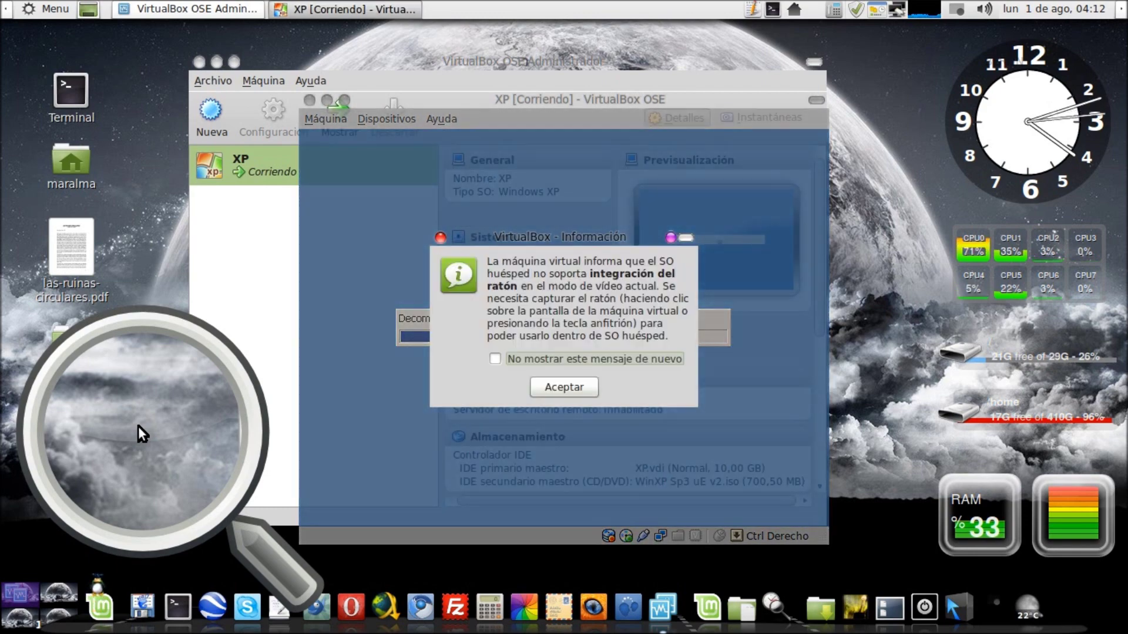
{"action": "left_click", "coordinate": [561, 384]}
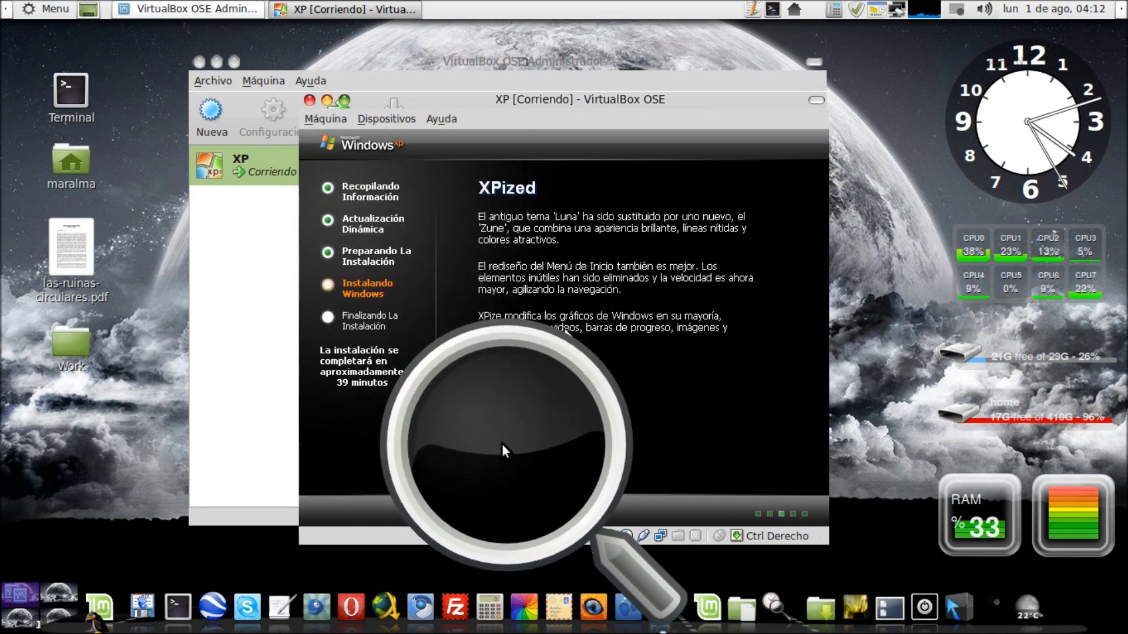
{"action": "left_click_drag", "start_coordinate": [483, 212], "coordinate": [152, 467]}
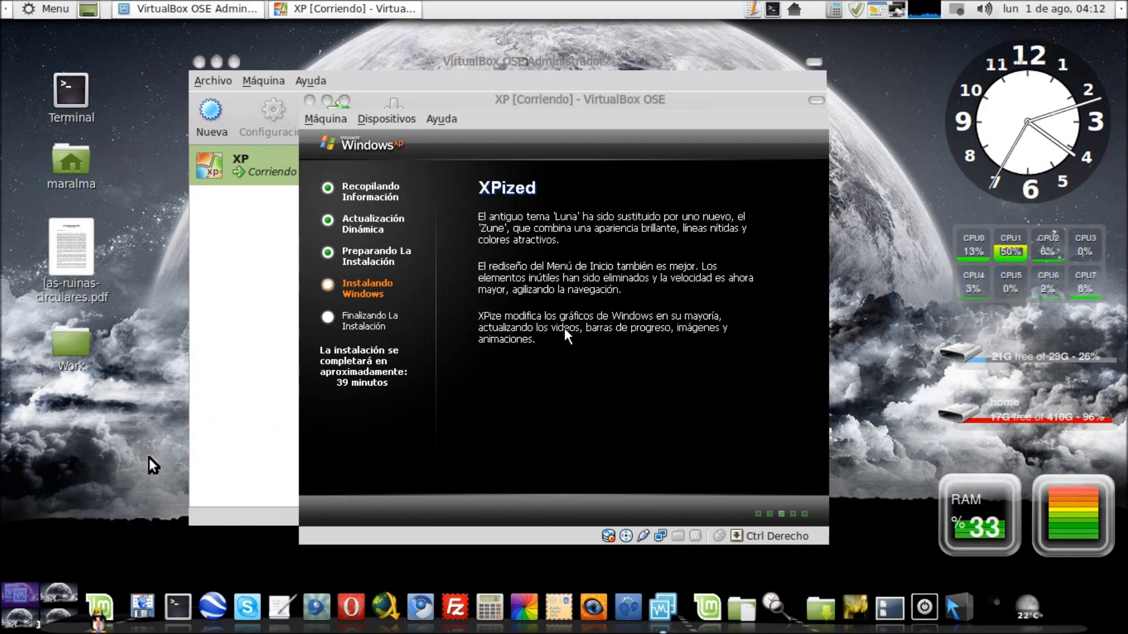
{"action": "key", "text": "ctrl+alt+Right"}
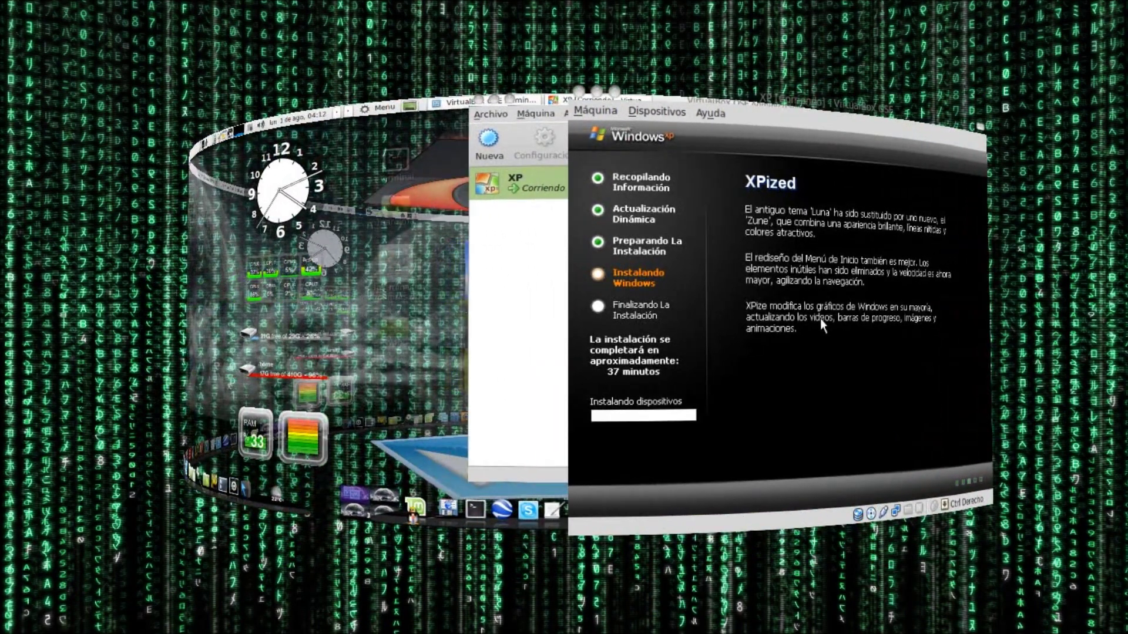
{"action": "key", "text": "ctrl+alt+Left"}
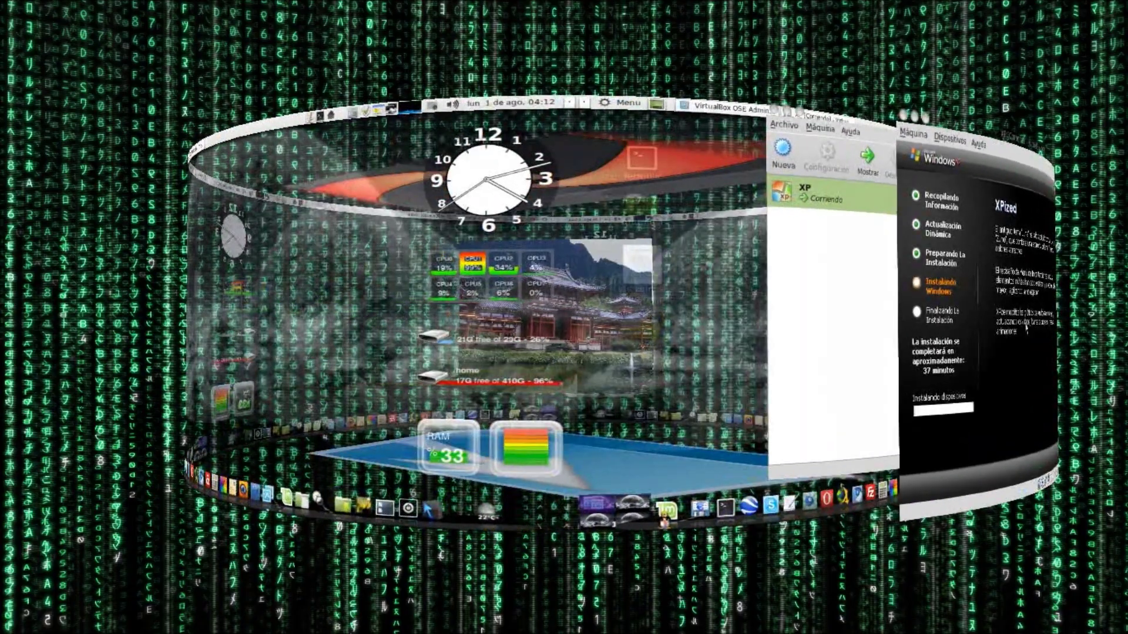
{"action": "key", "text": "ctrl+alt+Right"}
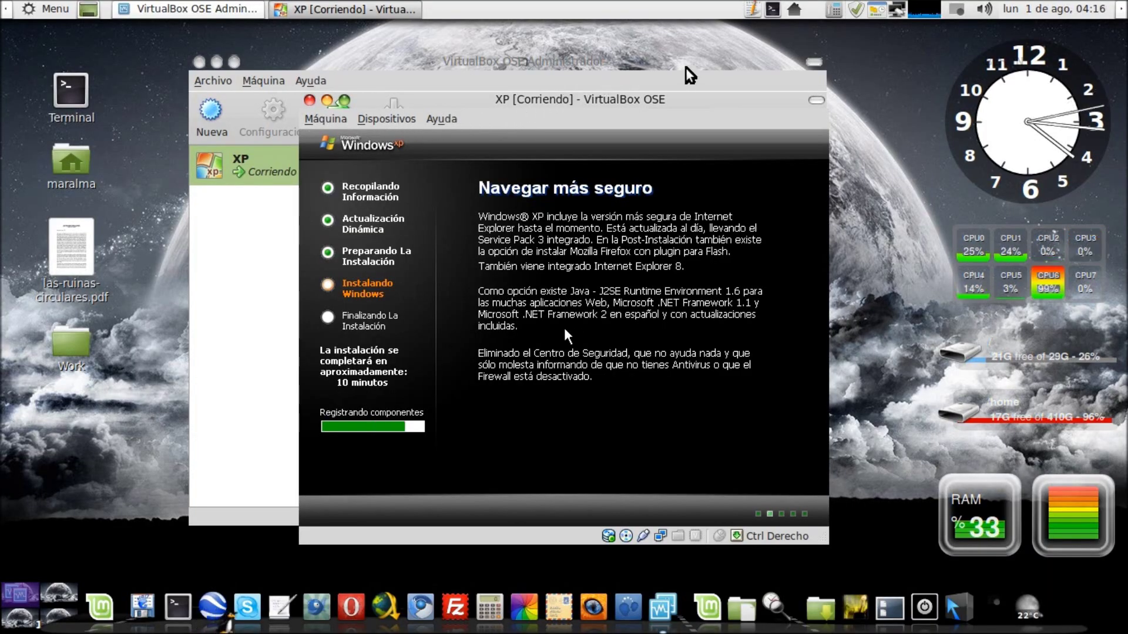
Roll up the VirtualBox manager window and move it slightly aside, dismissing the mouse integration notices during the installation.
{"action": "double_click", "coordinate": [659, 70]}
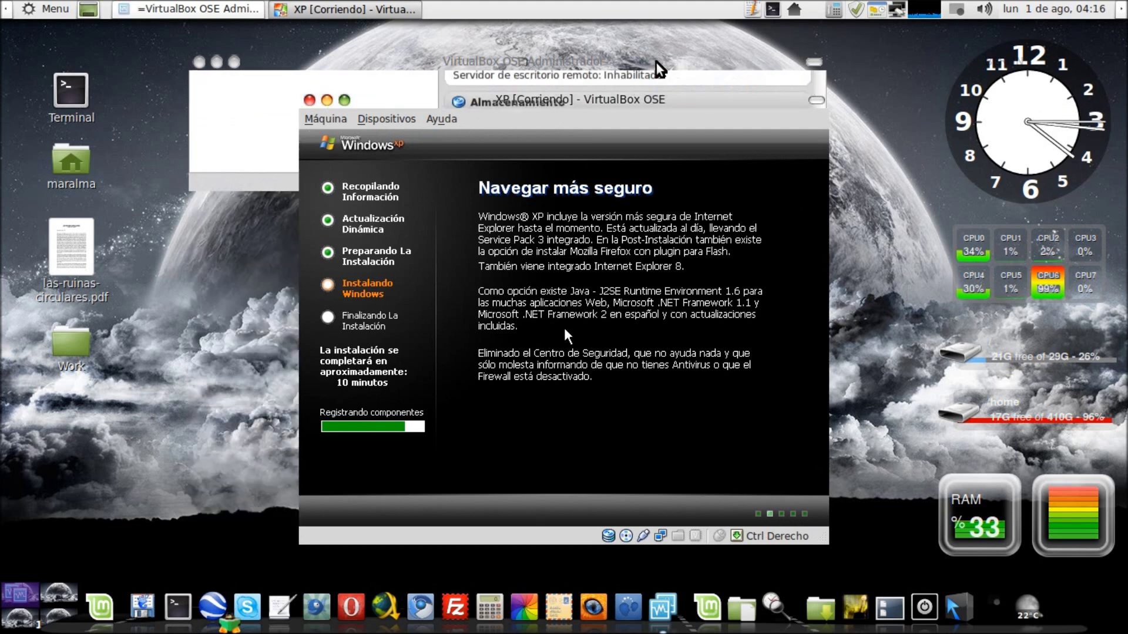
{"action": "left_click_drag", "start_coordinate": [659, 69], "coordinate": [728, 70]}
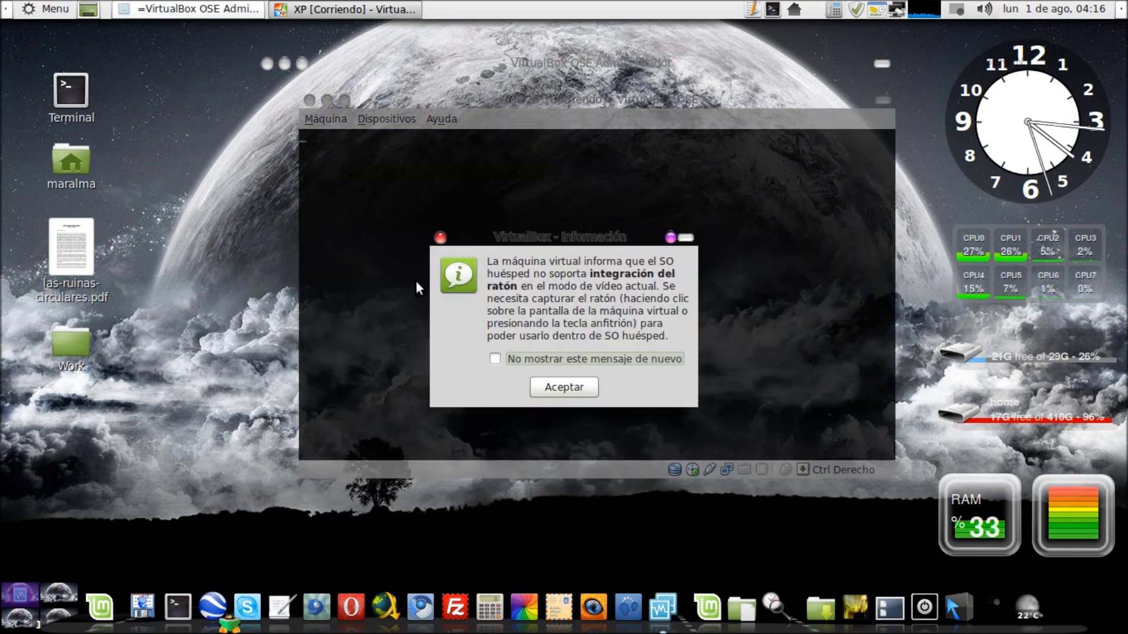
{"action": "left_click", "coordinate": [551, 388]}
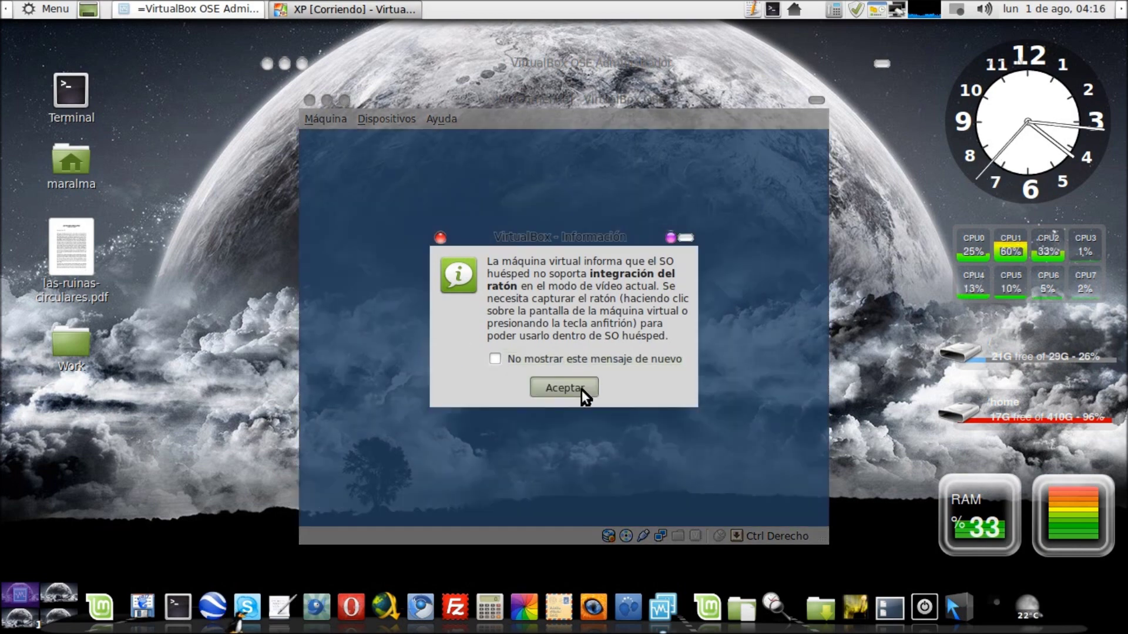
{"action": "left_click", "coordinate": [582, 389]}
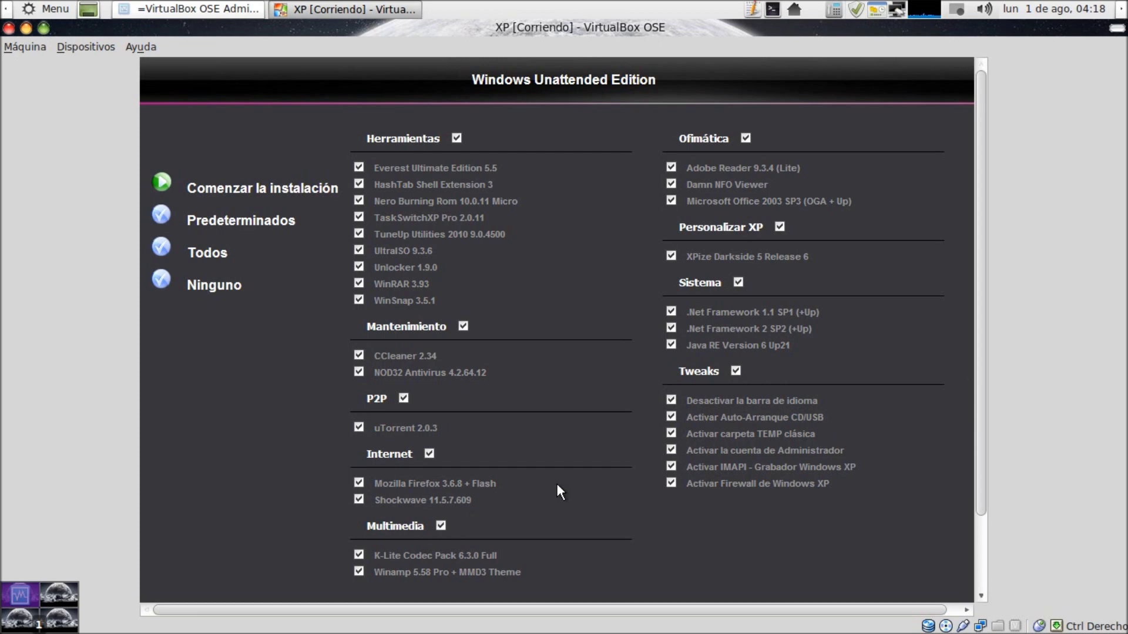
Start the Windows Unattended Edition installation with all listed programs selected and reposition its progress window.
{"action": "left_click", "coordinate": [152, 168]}
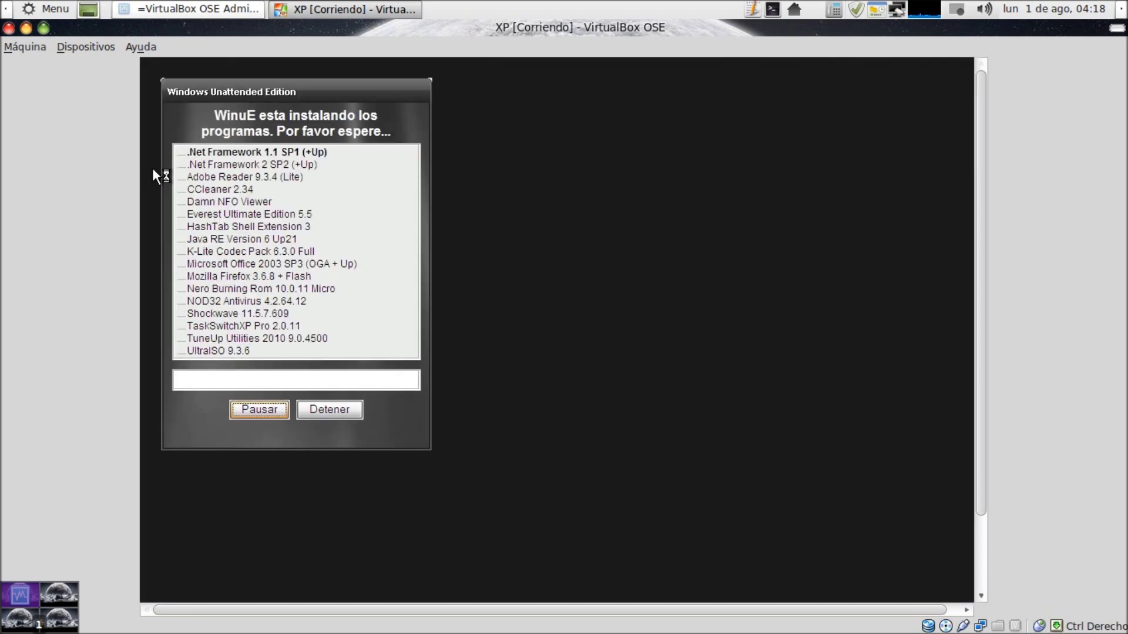
{"action": "left_click_drag", "start_coordinate": [312, 91], "coordinate": [563, 91]}
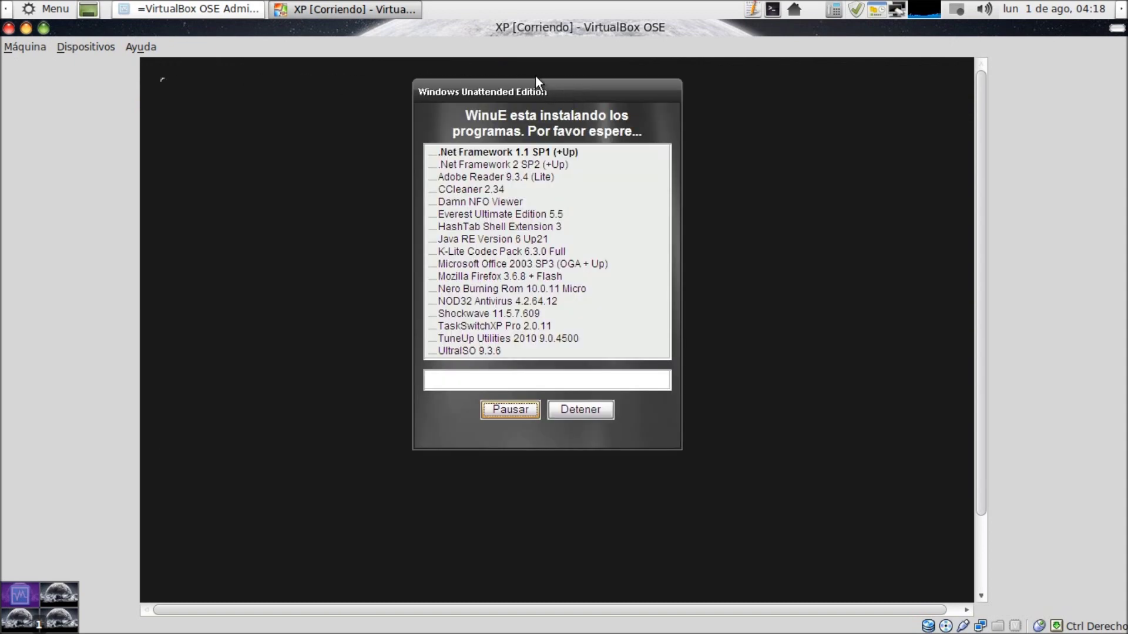
{"action": "left_click_drag", "start_coordinate": [656, 86], "coordinate": [402, 83]}
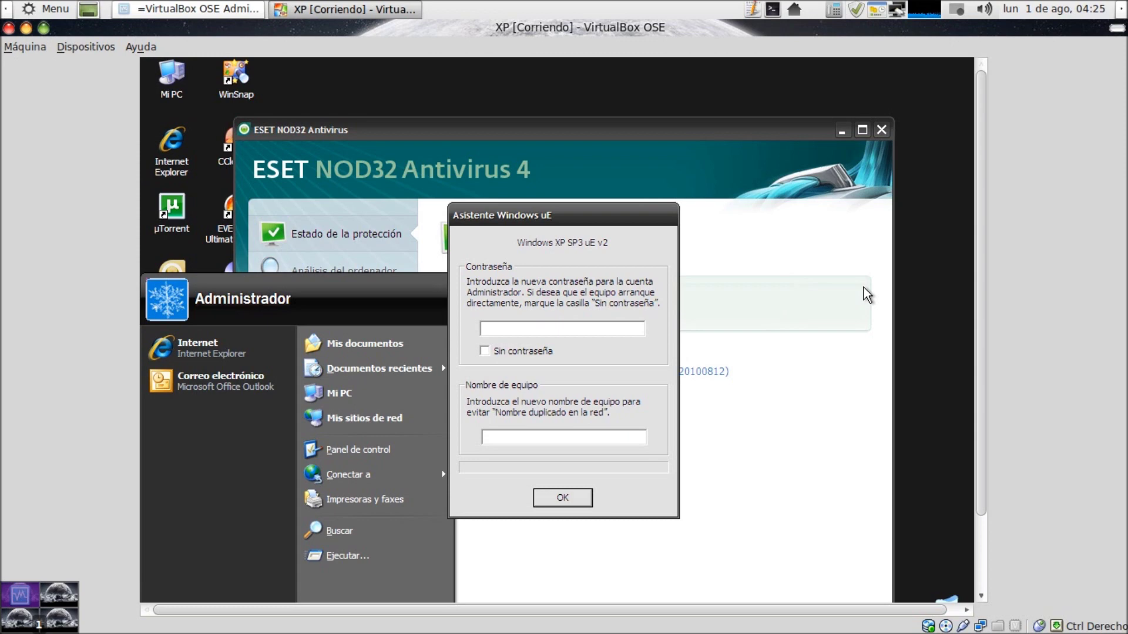
Complete the Windows uE assistant with no administrator password and the computer name XPSP3, dismissing the colour mode and mouse capture notices.
{"action": "left_click", "coordinate": [485, 350]}
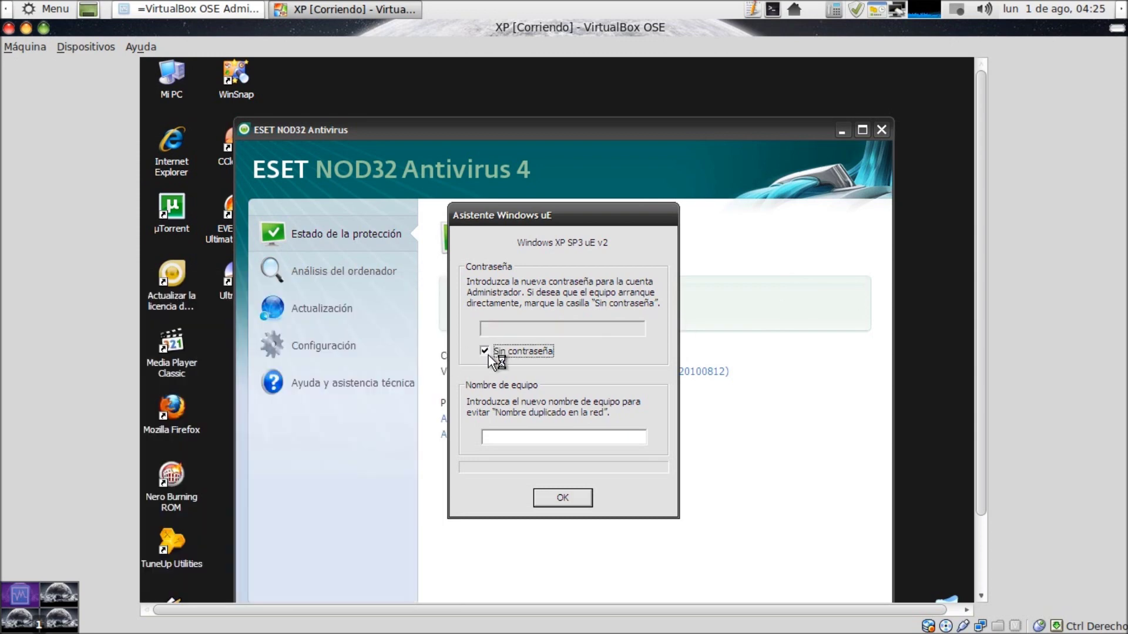
{"action": "left_click", "coordinate": [584, 434]}
{"action": "type", "text": "XPSP3"}
{"action": "left_click", "coordinate": [578, 500]}
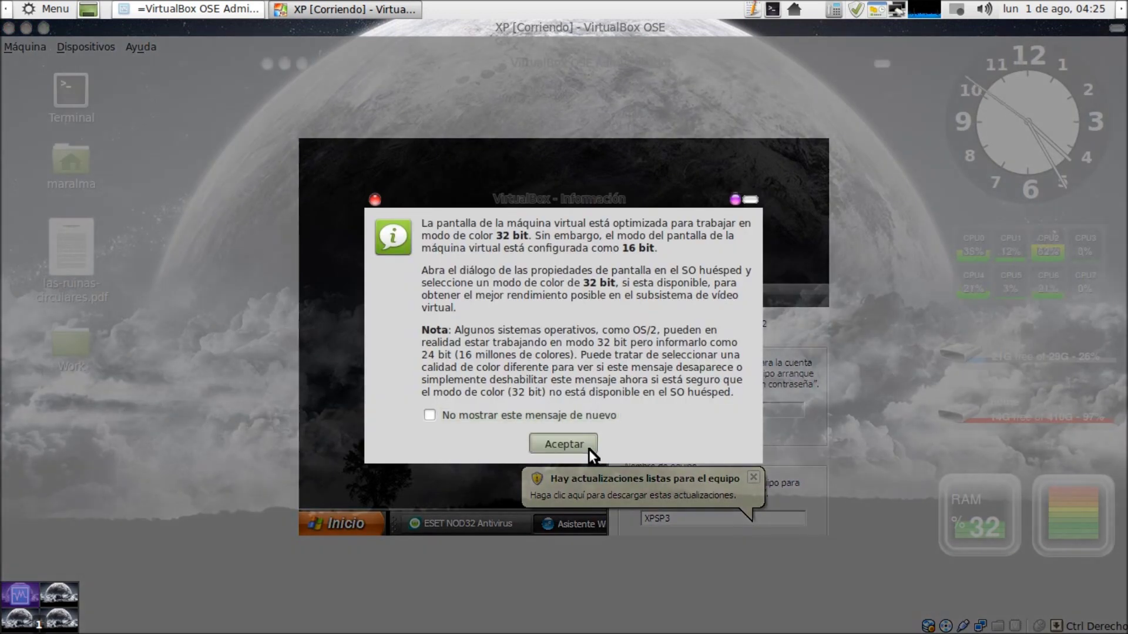
{"action": "left_click", "coordinate": [588, 448]}
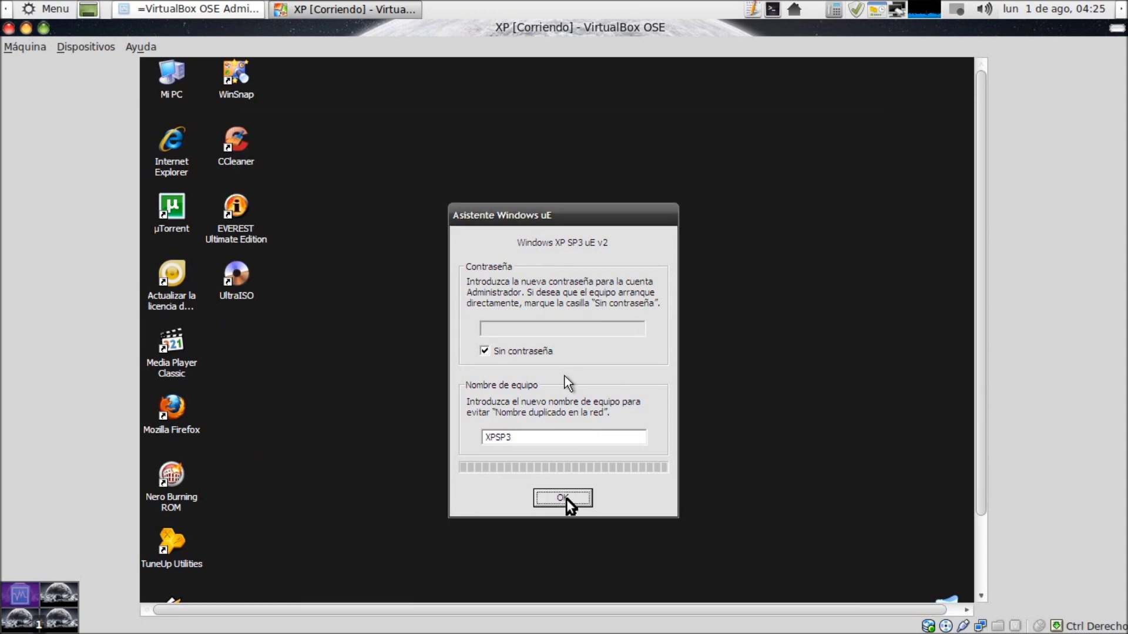
{"action": "left_click", "coordinate": [567, 499]}
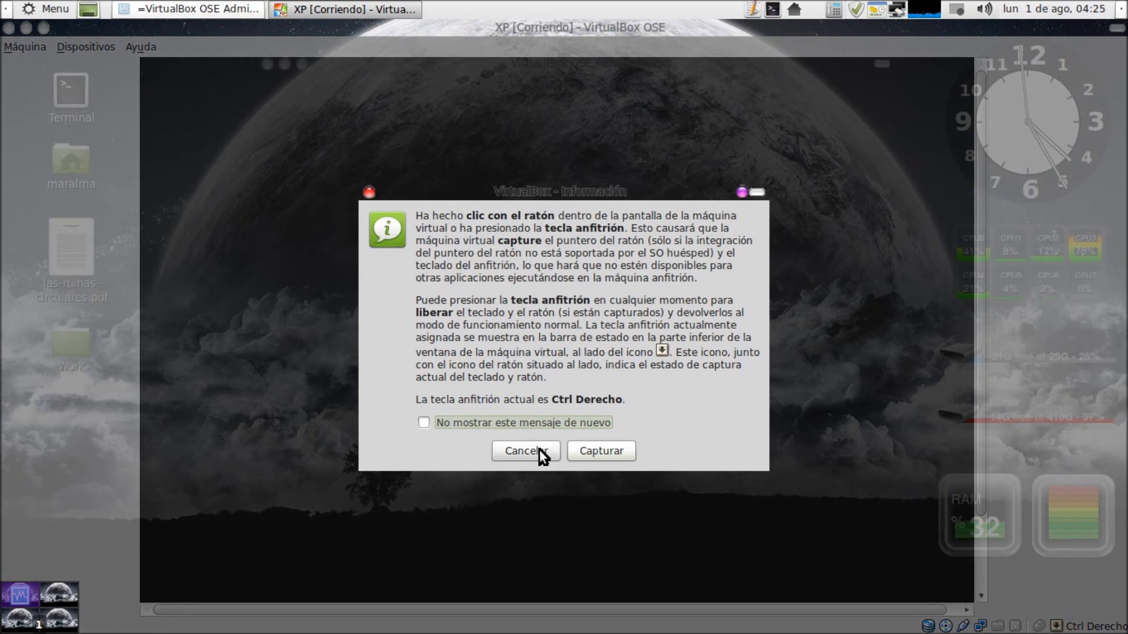
{"action": "left_click", "coordinate": [539, 450]}
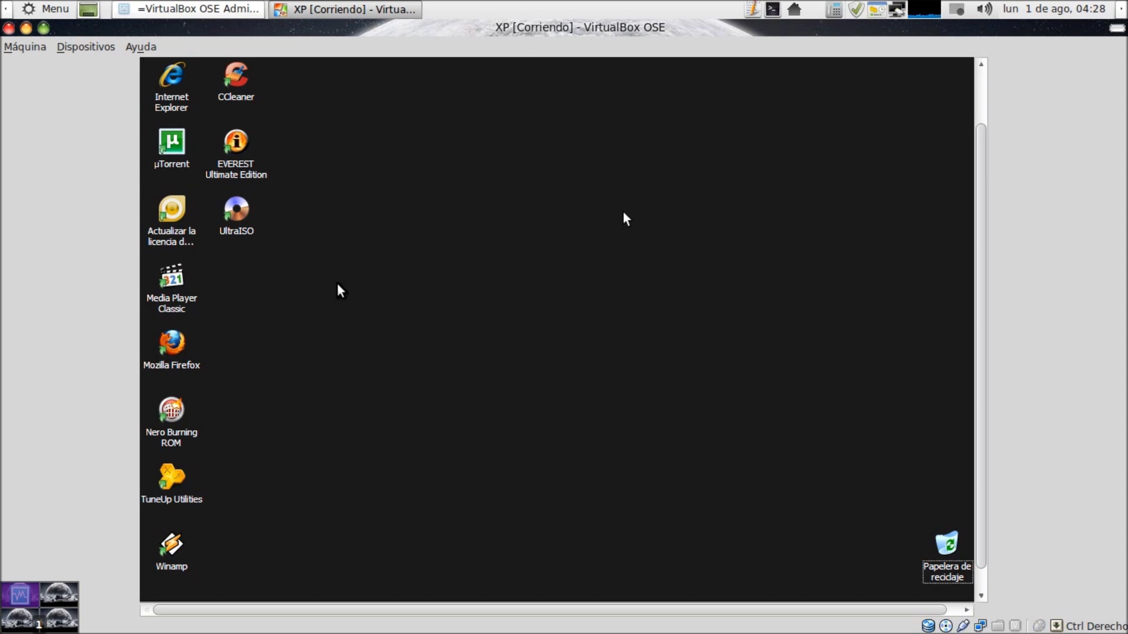
Launch the Guest Additions installer in the virtual machine, allow mouse capture, and accept the default destination folder.
{"action": "left_click", "coordinate": [103, 51]}
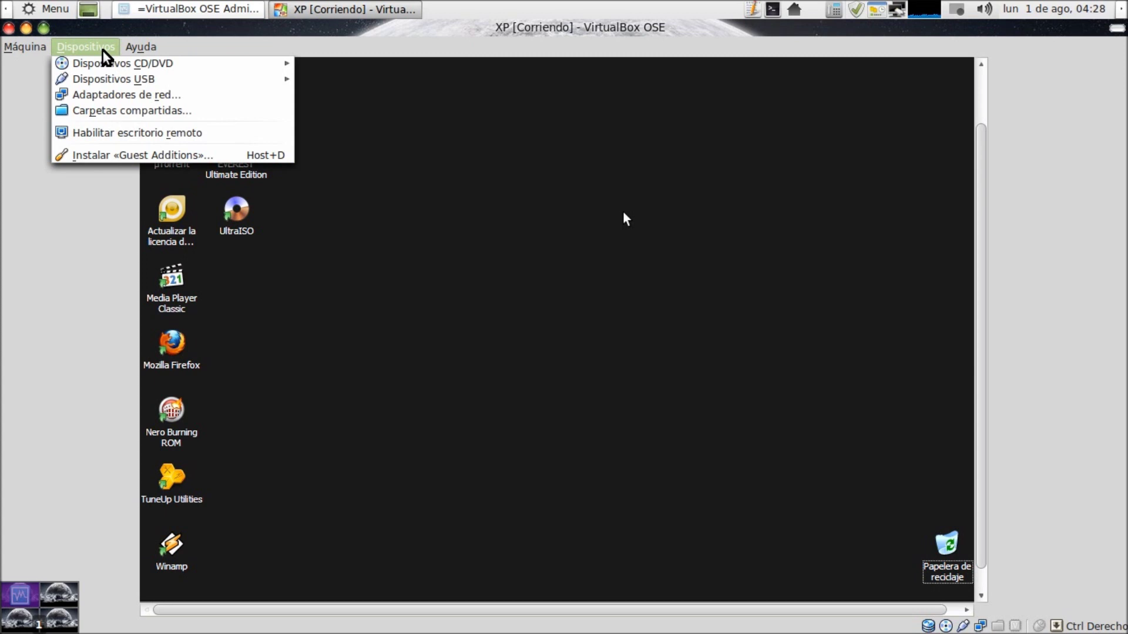
{"action": "left_click", "coordinate": [135, 156]}
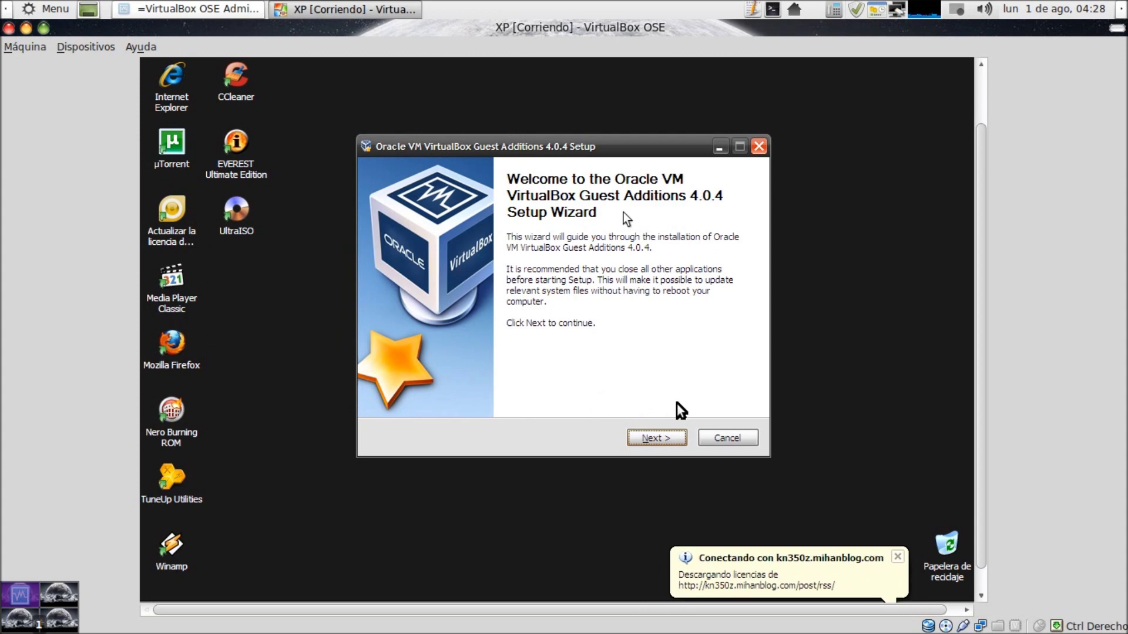
{"action": "left_click", "coordinate": [674, 441]}
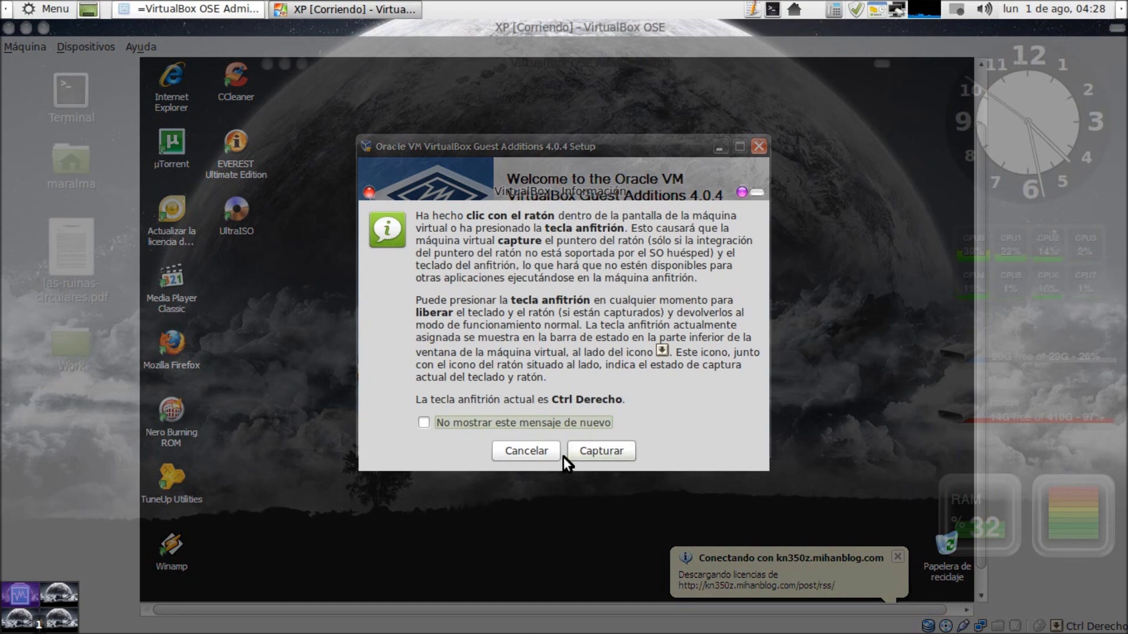
{"action": "left_click", "coordinate": [589, 452]}
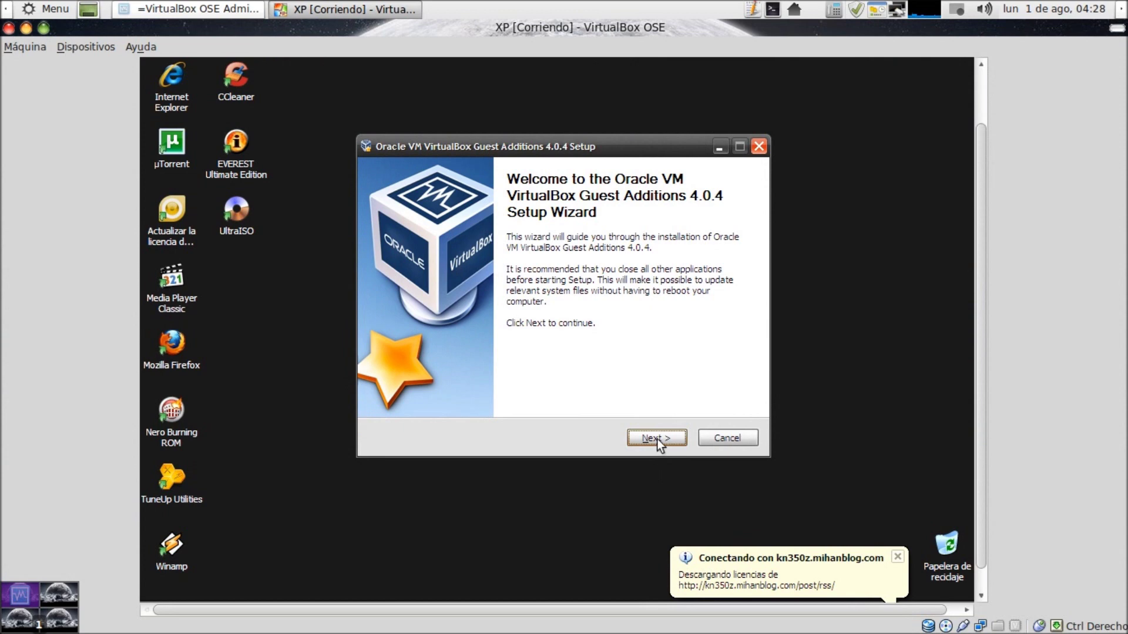
{"action": "left_click", "coordinate": [657, 439]}
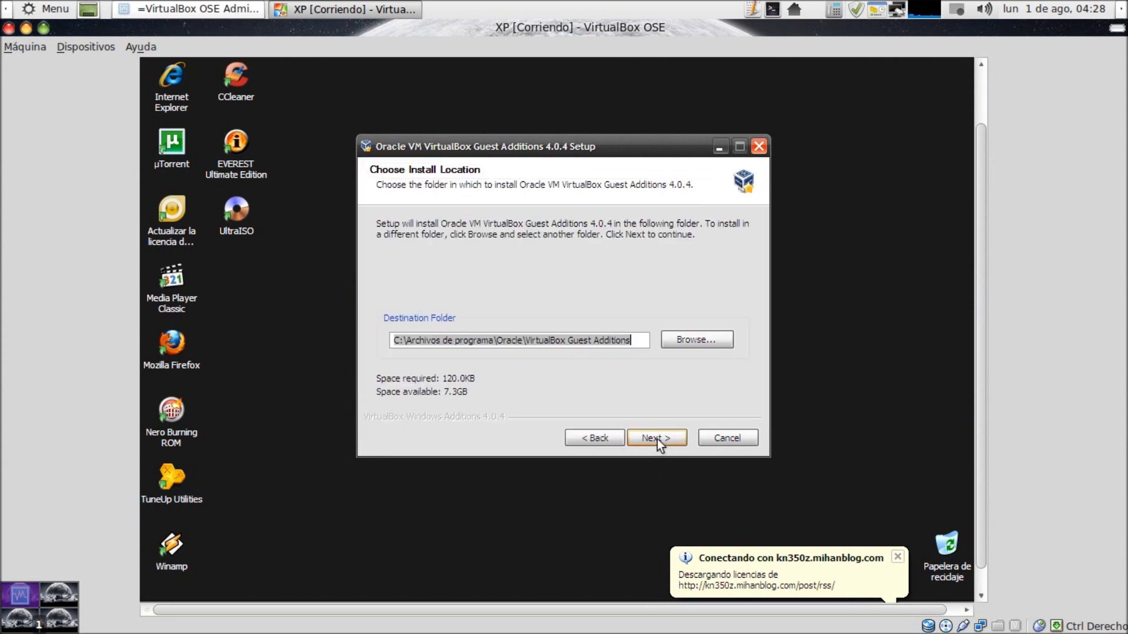
{"action": "left_click", "coordinate": [657, 438]}
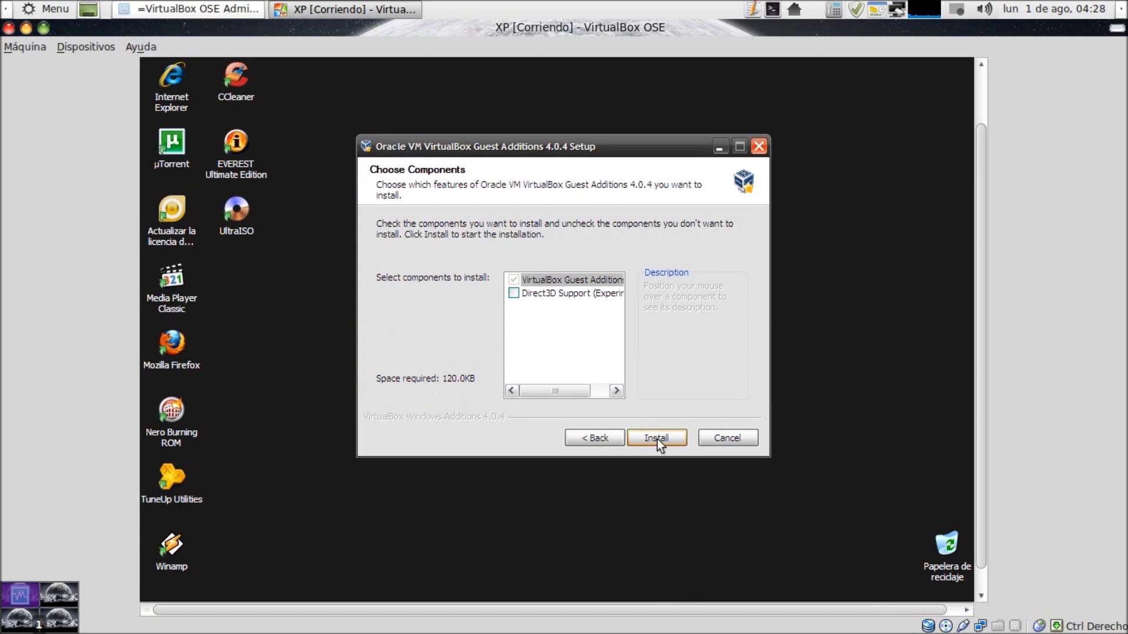
Try to add Direct3D support, then install the Guest Additions without it and finish with an immediate reboot.
{"action": "left_click", "coordinate": [509, 293]}
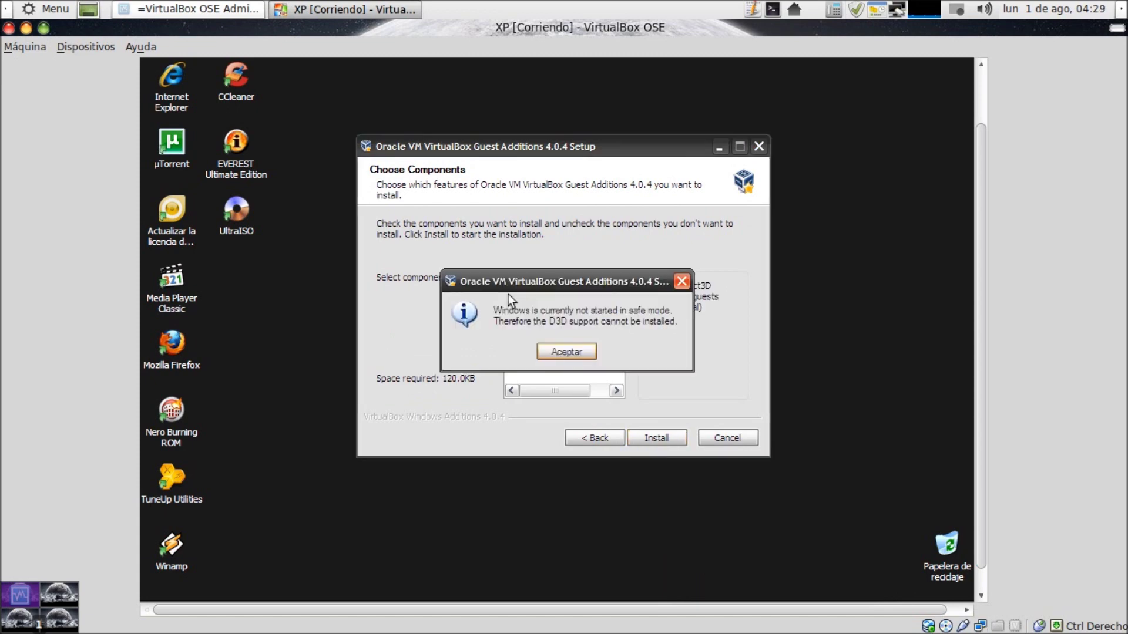
{"action": "left_click", "coordinate": [560, 346]}
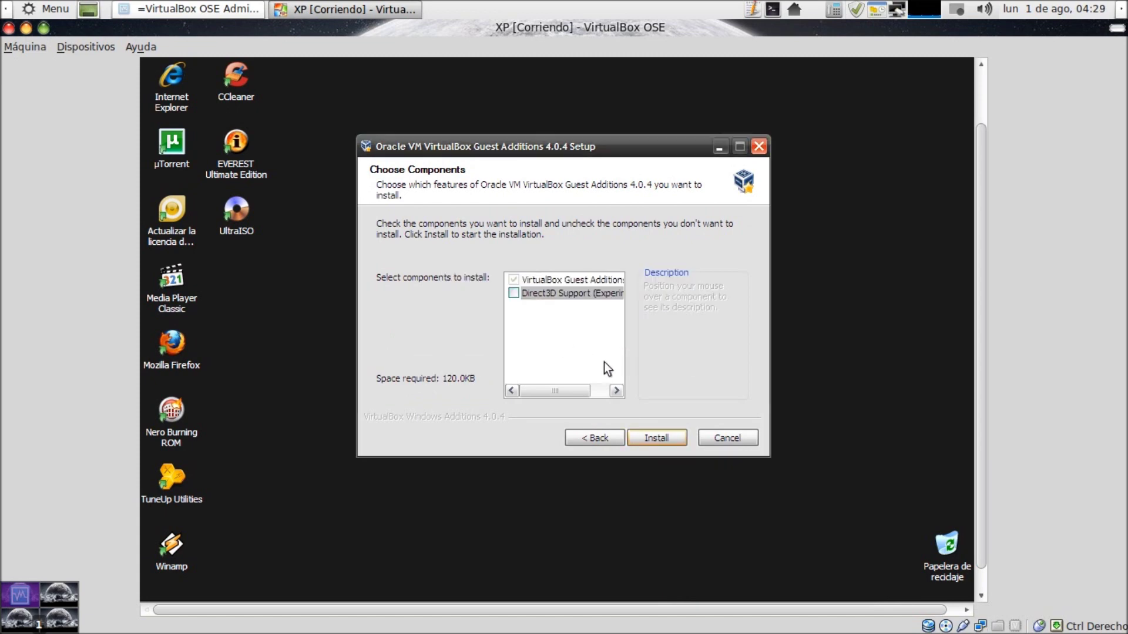
{"action": "left_click", "coordinate": [656, 439]}
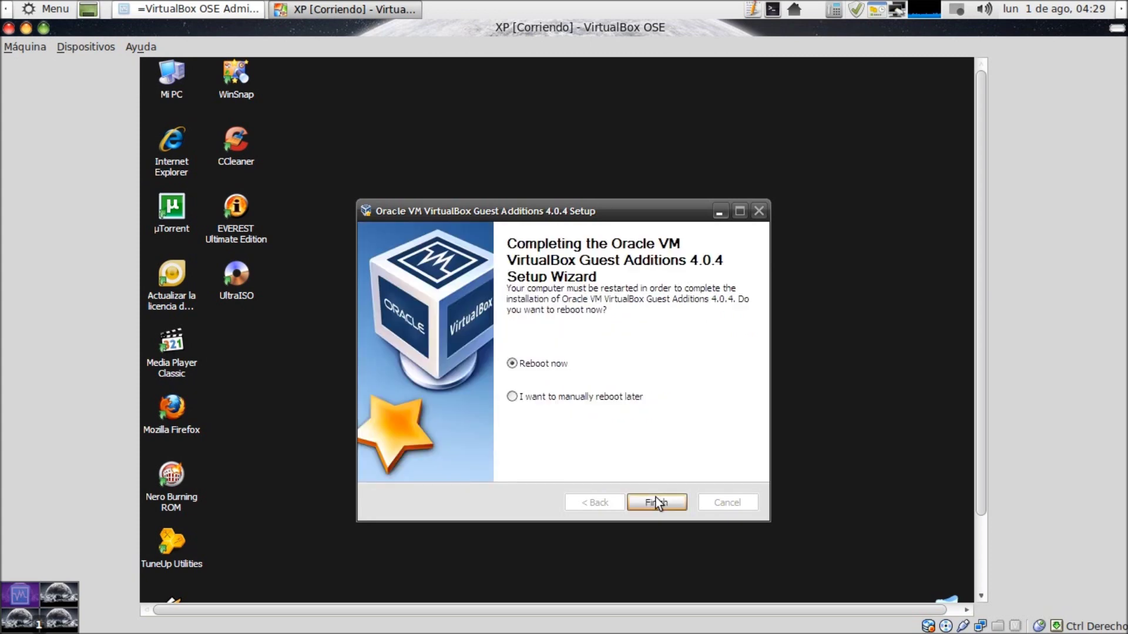
{"action": "left_click", "coordinate": [656, 498]}
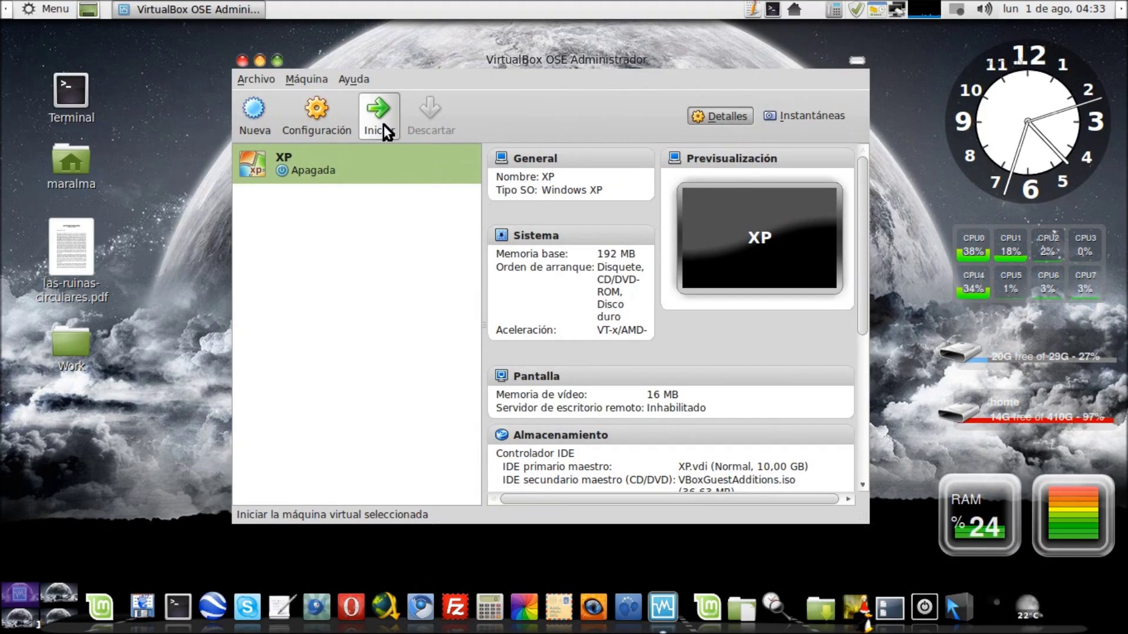
Start the XP machine in full-screen mode, opting out of the full-screen notice in future, and dismiss the mouse integration notice.
{"action": "left_click", "coordinate": [382, 115]}
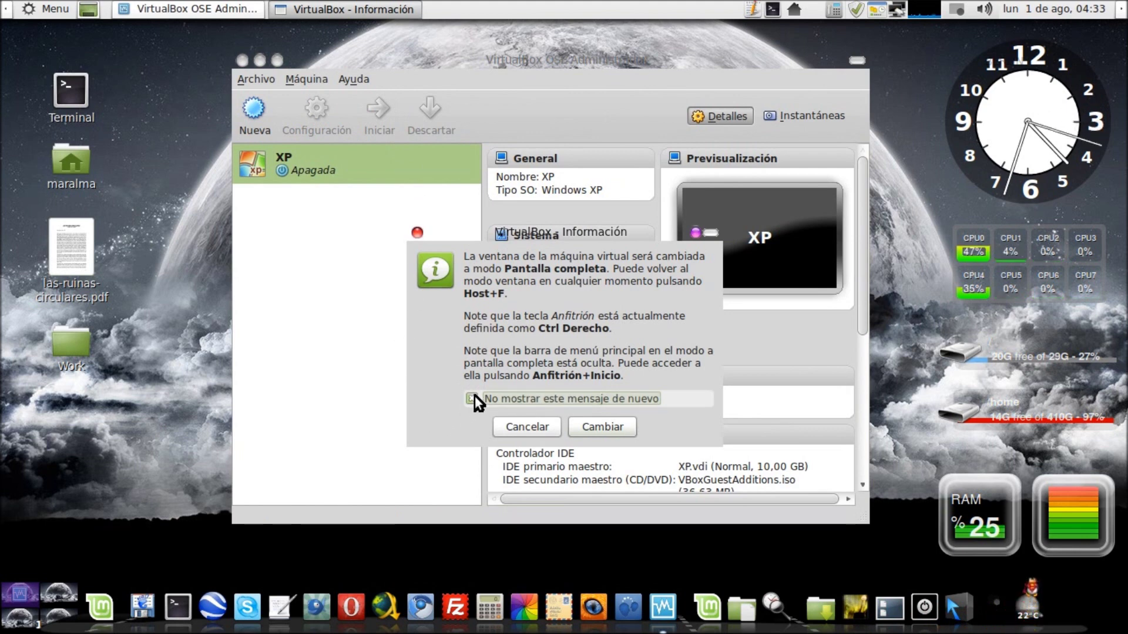
{"action": "left_click", "coordinate": [473, 397]}
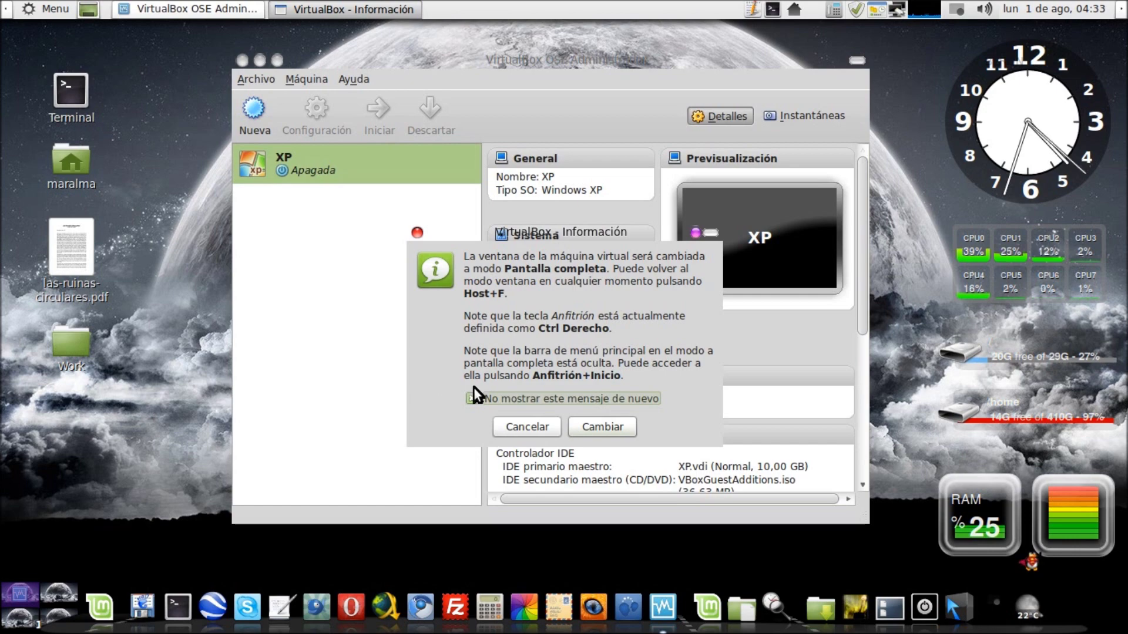
{"action": "left_click", "coordinate": [600, 428]}
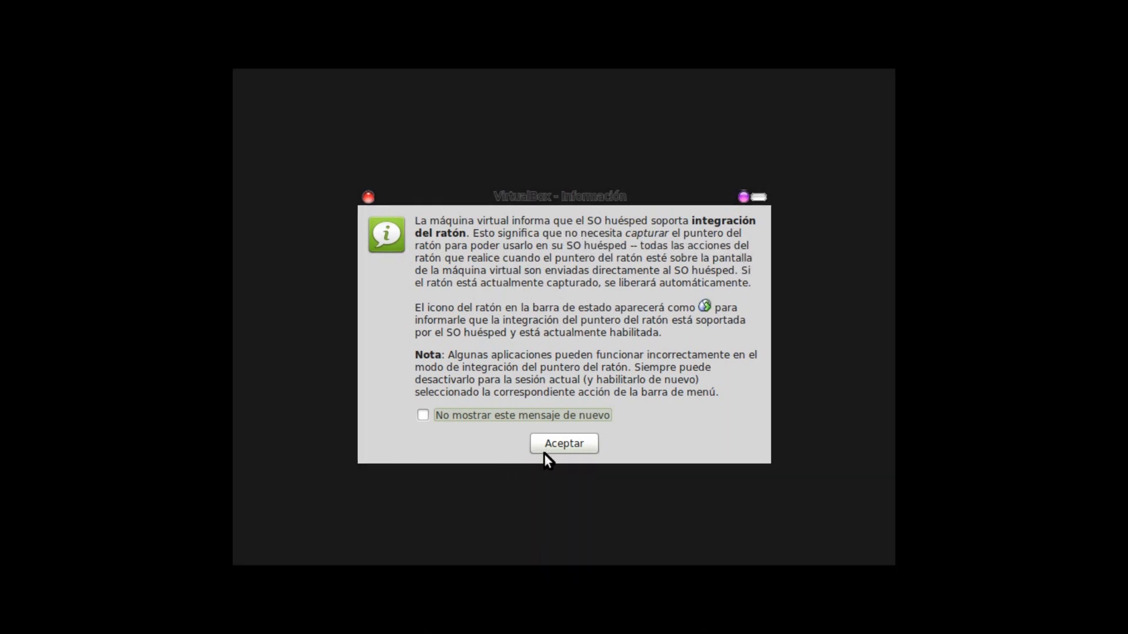
{"action": "left_click", "coordinate": [560, 443]}
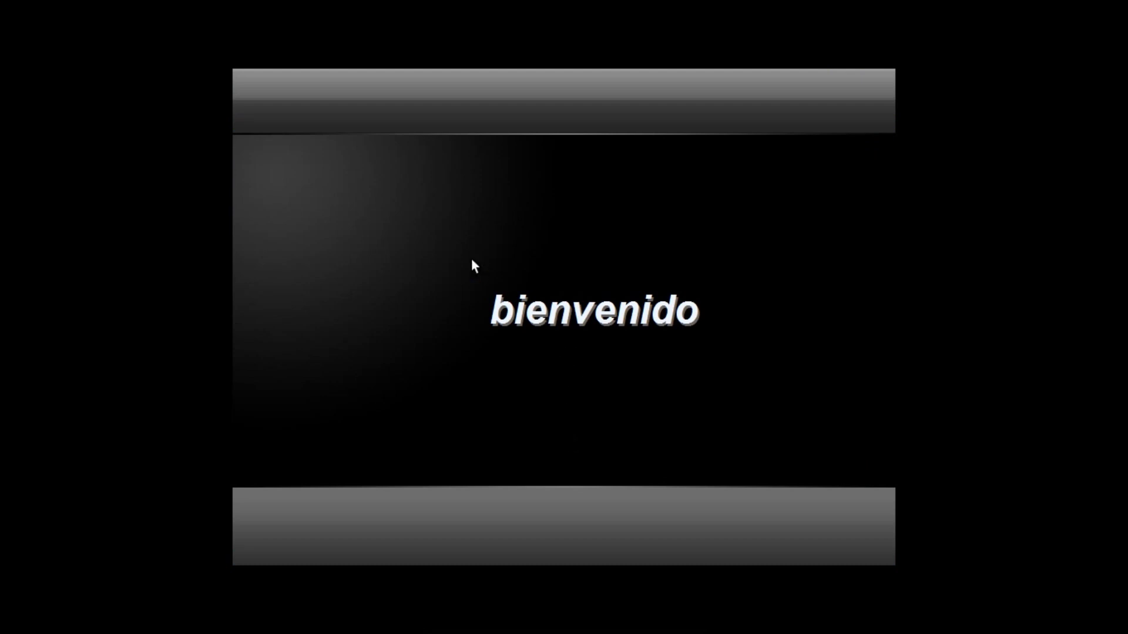
{"action": "mouse_move", "coordinate": [564, 632]}
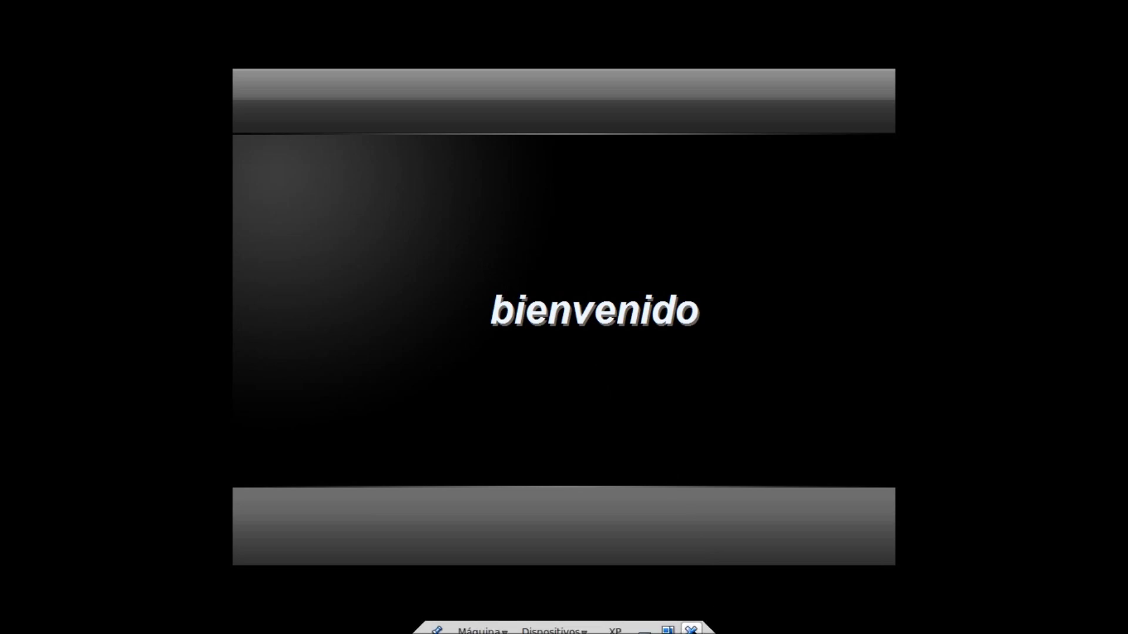
{"action": "left_click", "coordinate": [691, 623]}
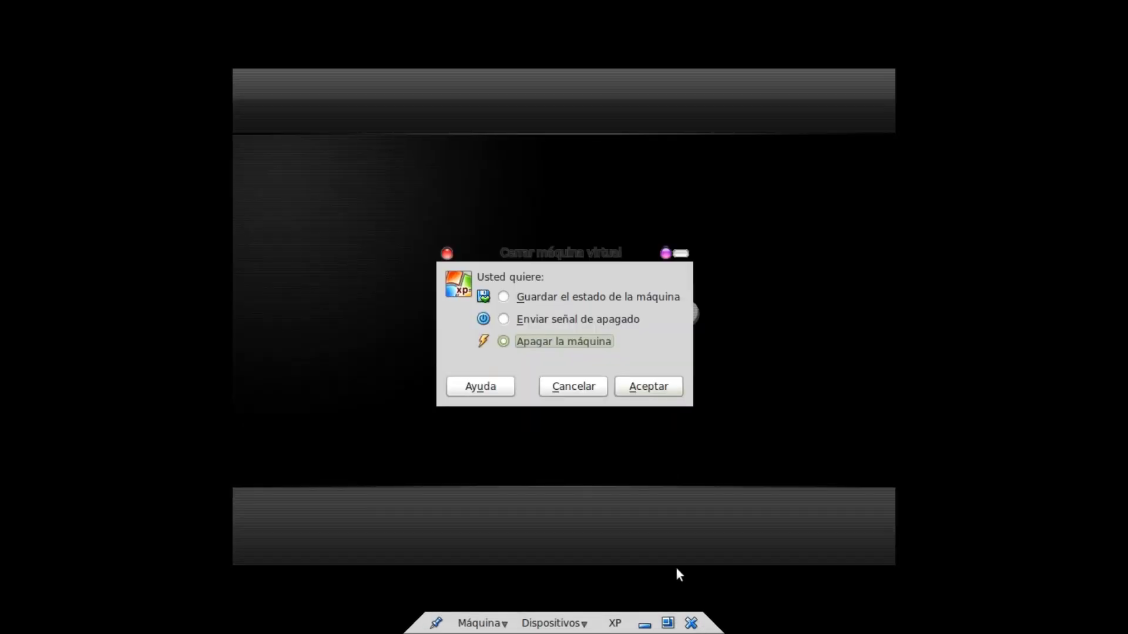
{"action": "left_click", "coordinate": [563, 390]}
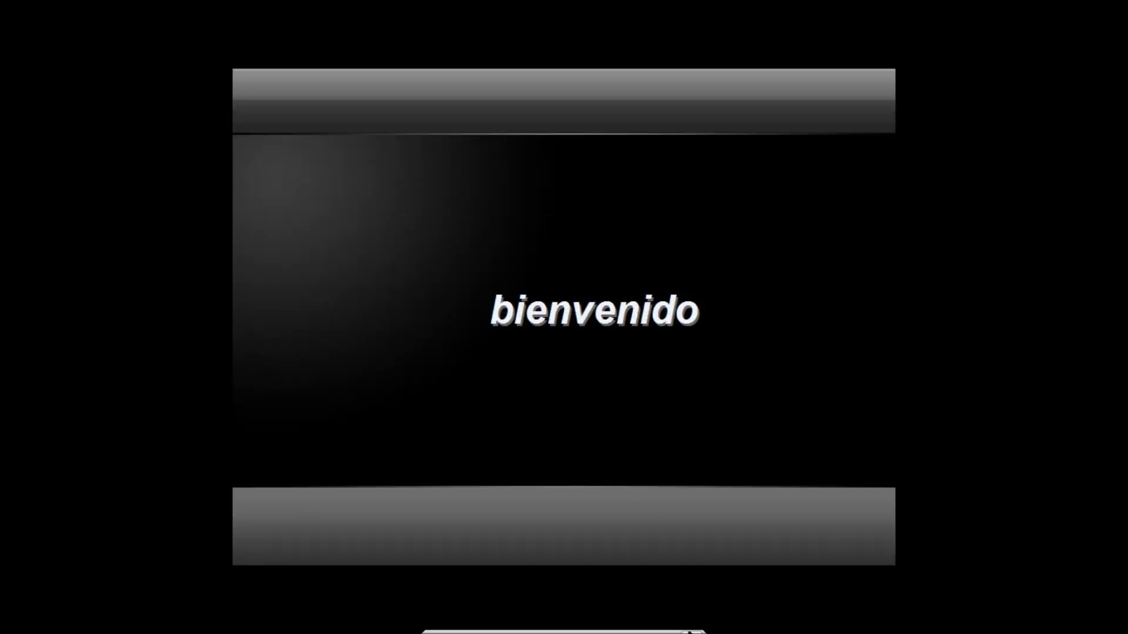
Return the virtual machine from full screen to a window, move it up and maximize it.
{"action": "left_click", "coordinate": [667, 624]}
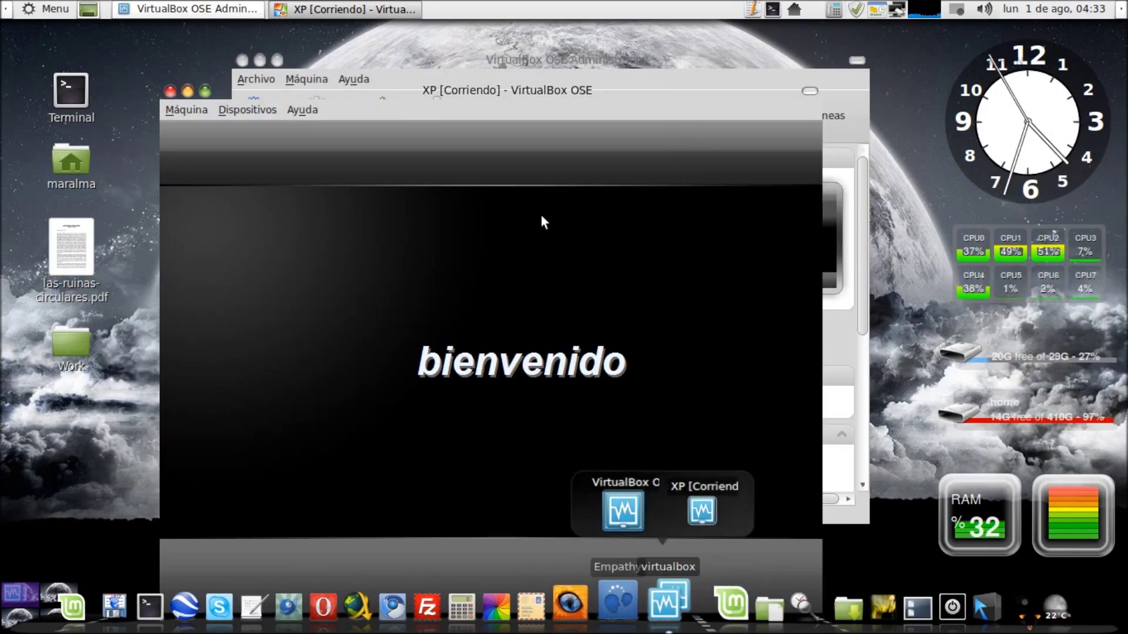
{"action": "left_click_drag", "start_coordinate": [478, 100], "coordinate": [545, 42]}
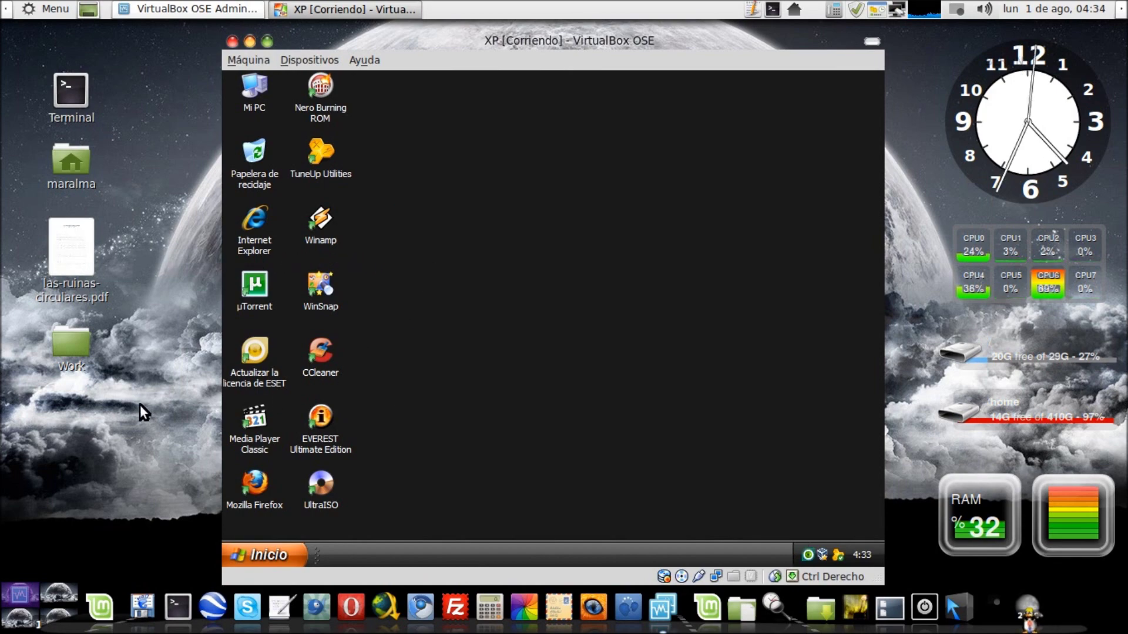
{"action": "left_click", "coordinate": [267, 42]}
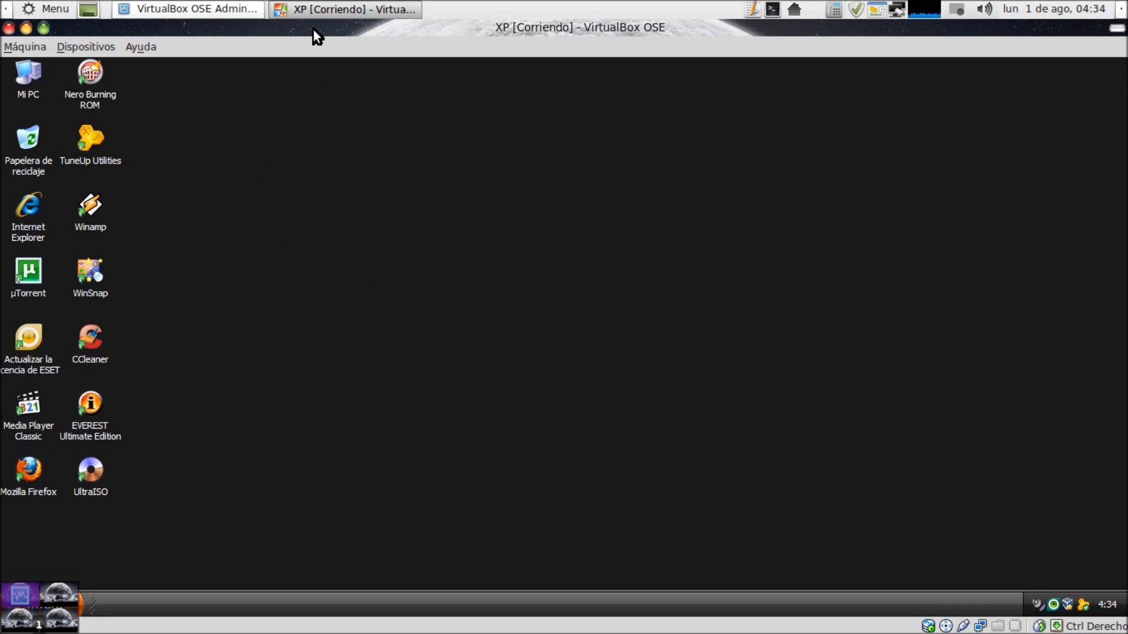
Tug at the maximized machine window and dismiss the new version notification in the Windows XP guest.
{"action": "left_click_drag", "start_coordinate": [313, 30], "coordinate": [710, 330]}
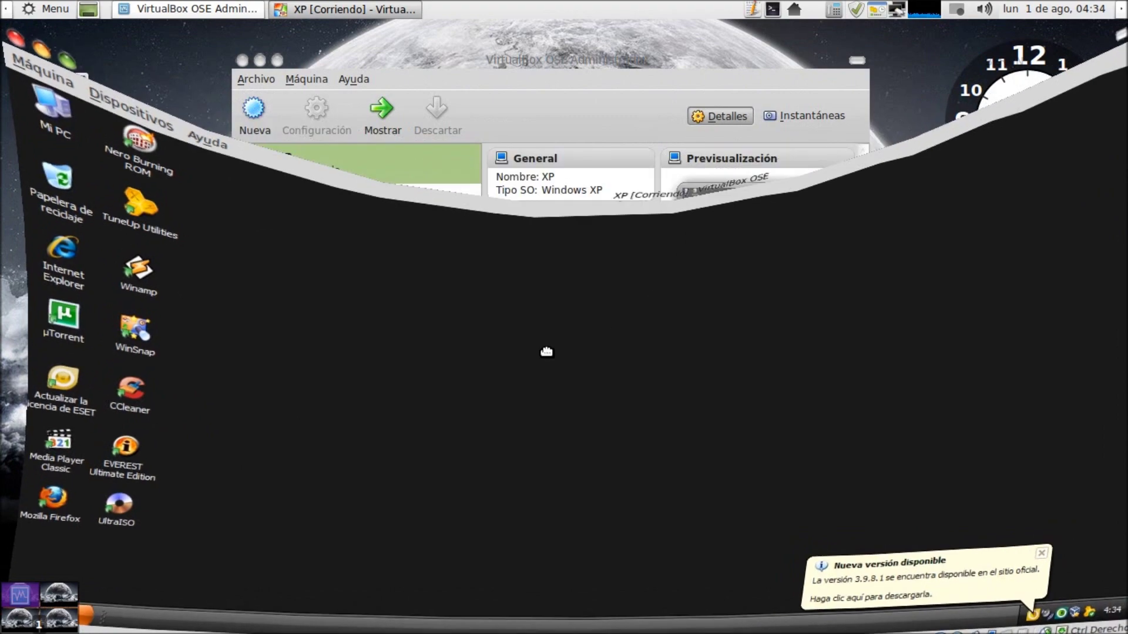
{"action": "left_click", "coordinate": [1025, 537]}
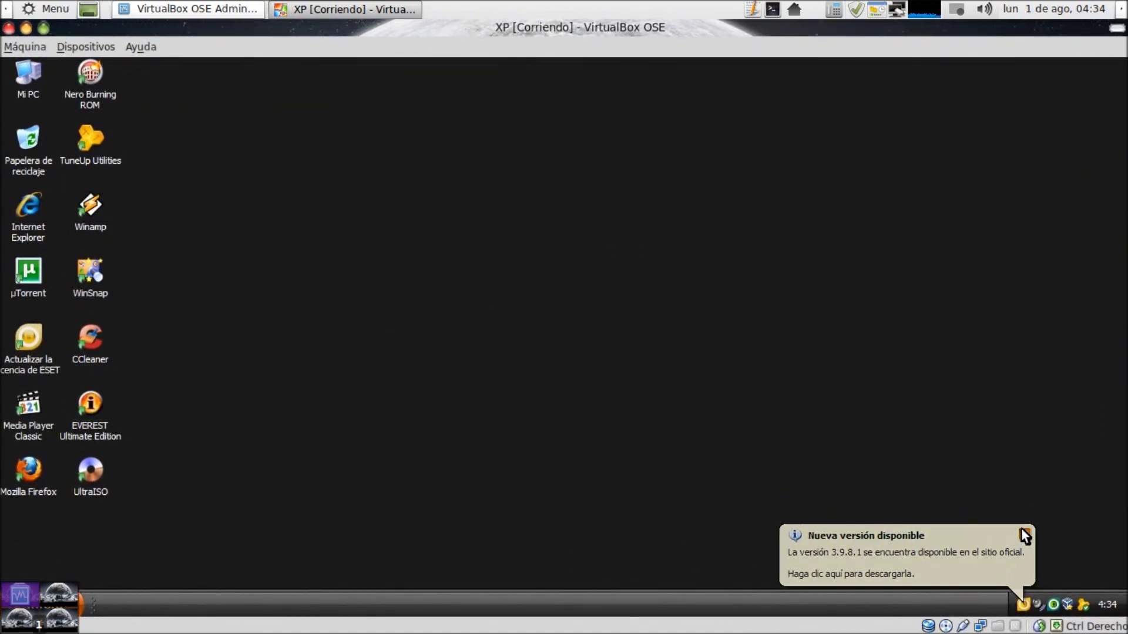
Roll the virtual machine's window up to its title bar and unroll it again.
{"action": "left_click_drag", "start_coordinate": [74, 29], "coordinate": [105, 441]}
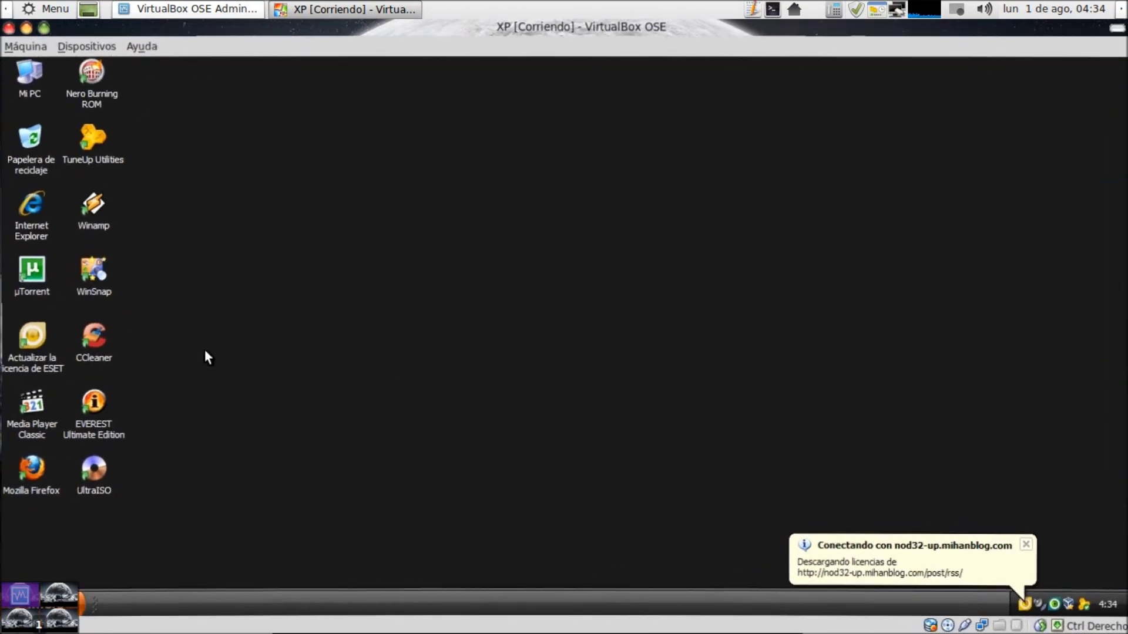
{"action": "double_click", "coordinate": [519, 30]}
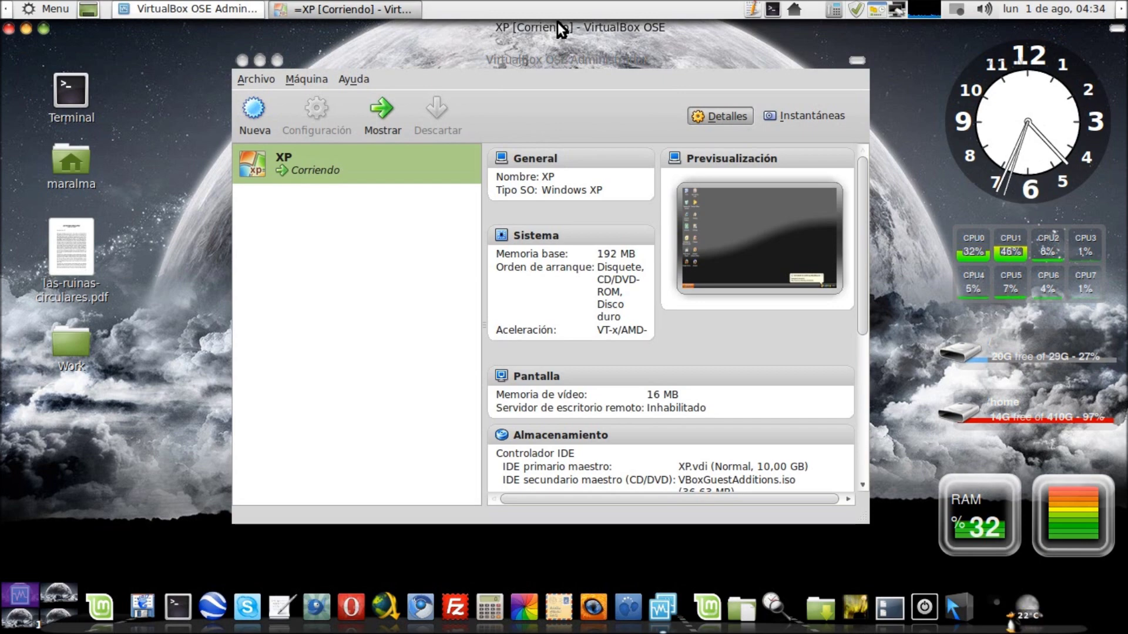
{"action": "double_click", "coordinate": [560, 27]}
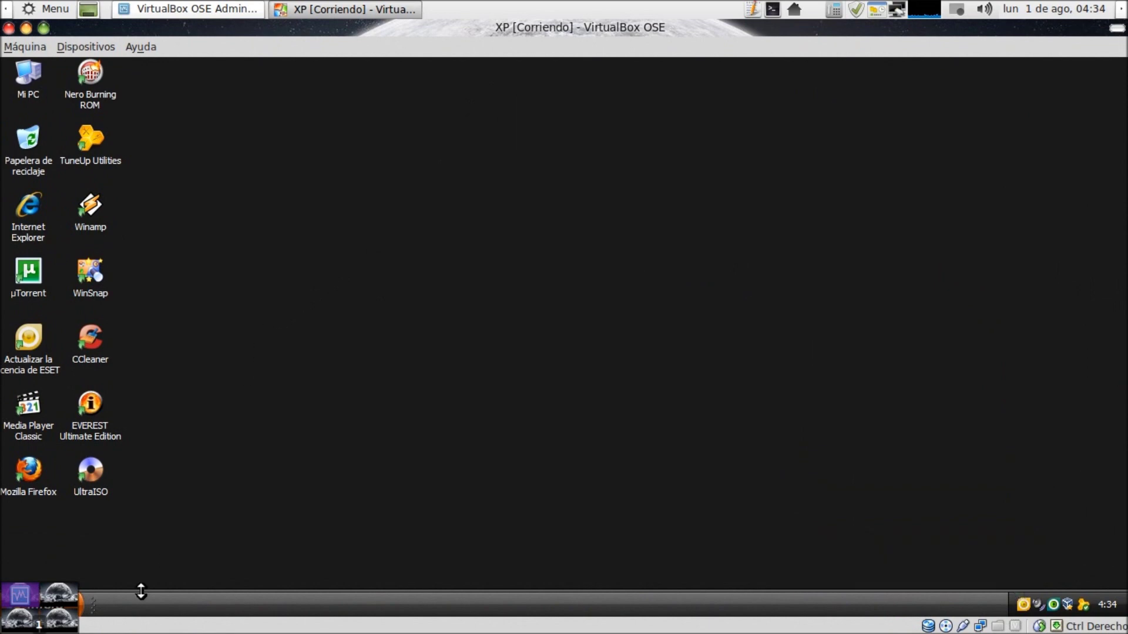
Open the Mis documentos folder in the Windows XP guest and move its window clear of the desktop icons.
{"action": "left_click", "coordinate": [82, 605]}
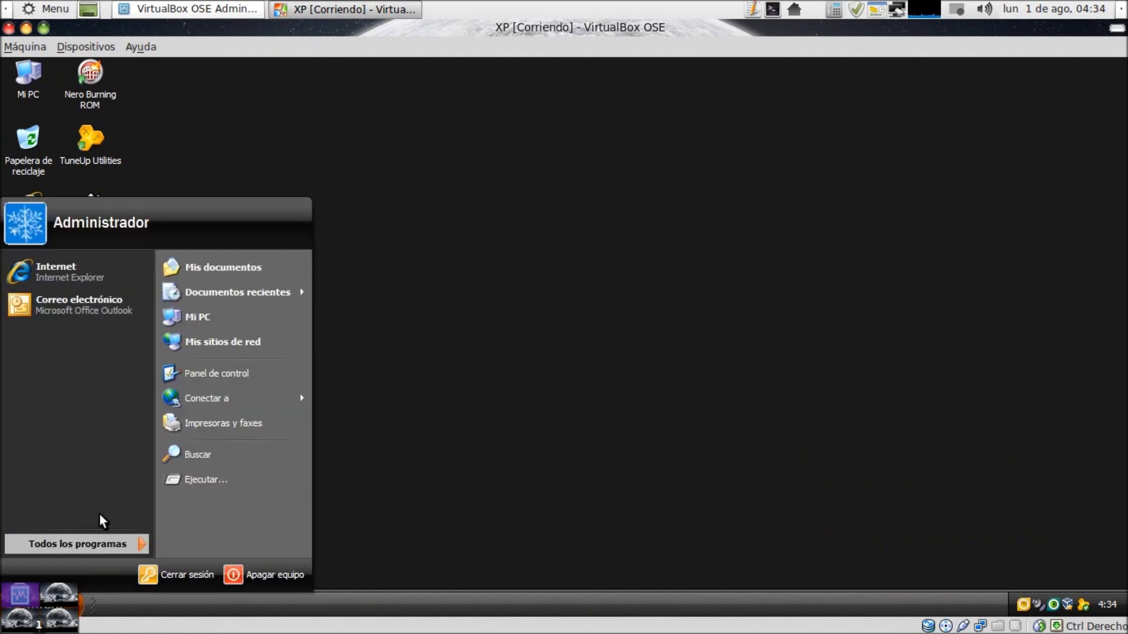
{"action": "left_click", "coordinate": [258, 267]}
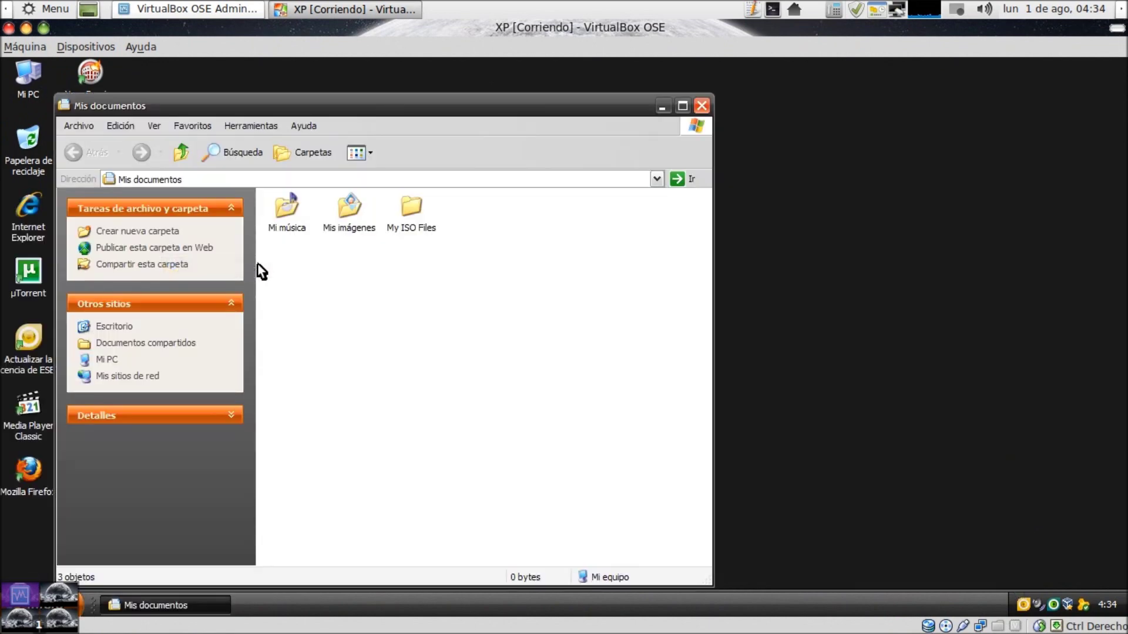
{"action": "left_click_drag", "start_coordinate": [345, 106], "coordinate": [612, 85]}
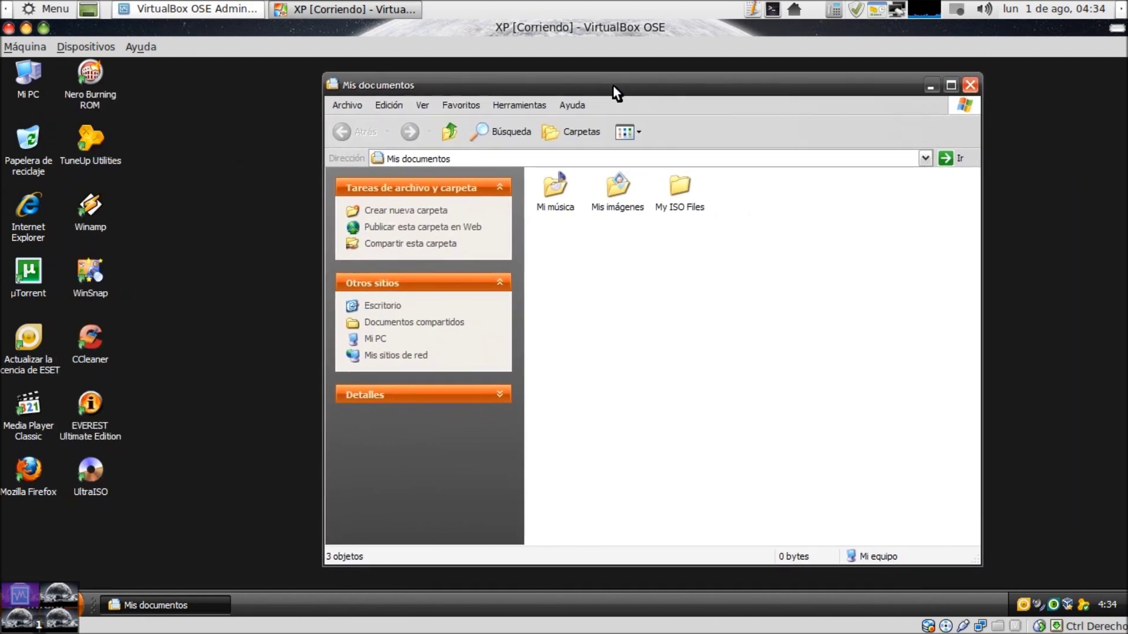
{"action": "left_click", "coordinate": [47, 8]}
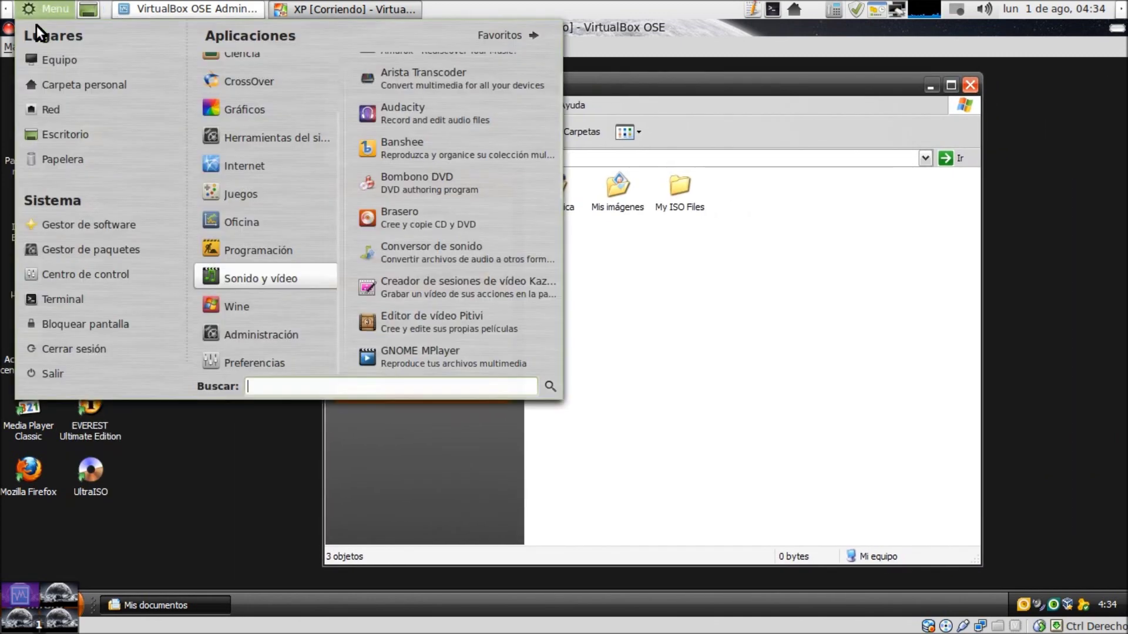
{"action": "scroll", "coordinate": [447, 176], "scroll_direction": "up", "scroll_amount": 1}
{"action": "scroll", "coordinate": [455, 224], "scroll_direction": "down", "scroll_amount": 10}
{"action": "scroll", "coordinate": [459, 248], "scroll_direction": "up", "scroll_amount": 10}
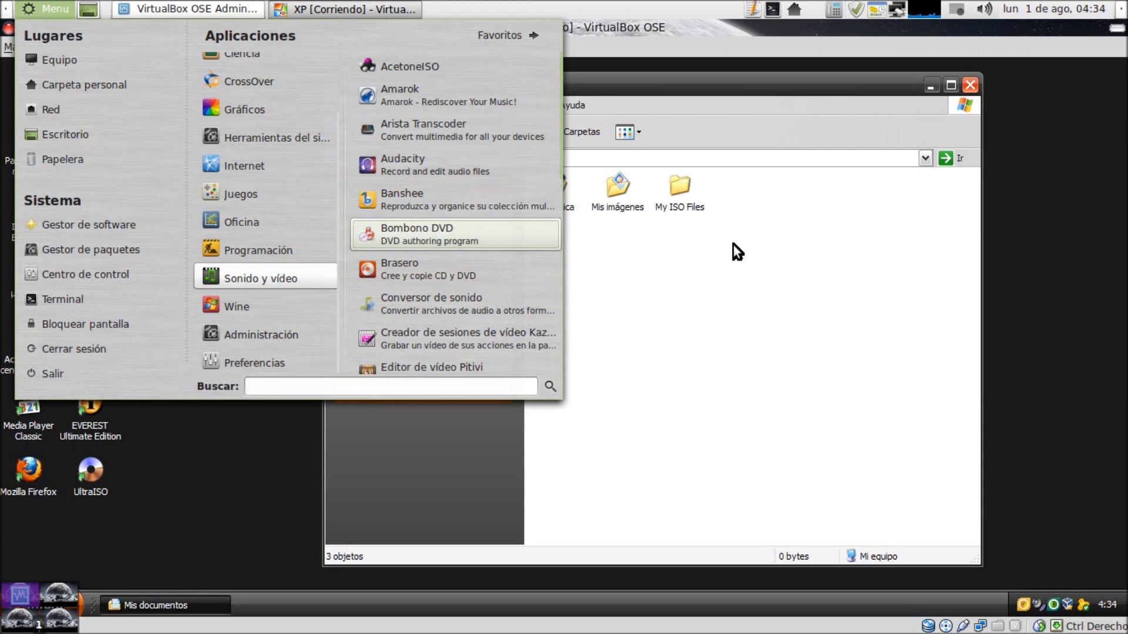
Look into the Mi música folder in the guest's Mis documentos window, return to the parent folder and close the window.
{"action": "left_click", "coordinate": [848, 288]}
{"action": "double_click", "coordinate": [555, 187]}
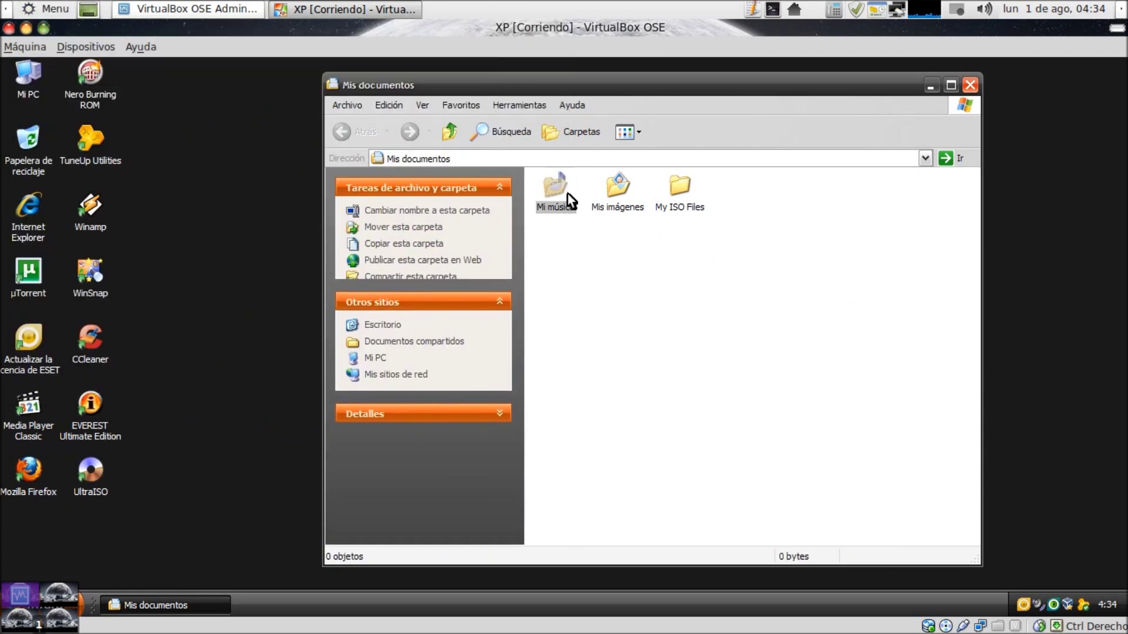
{"action": "left_click", "coordinate": [347, 137]}
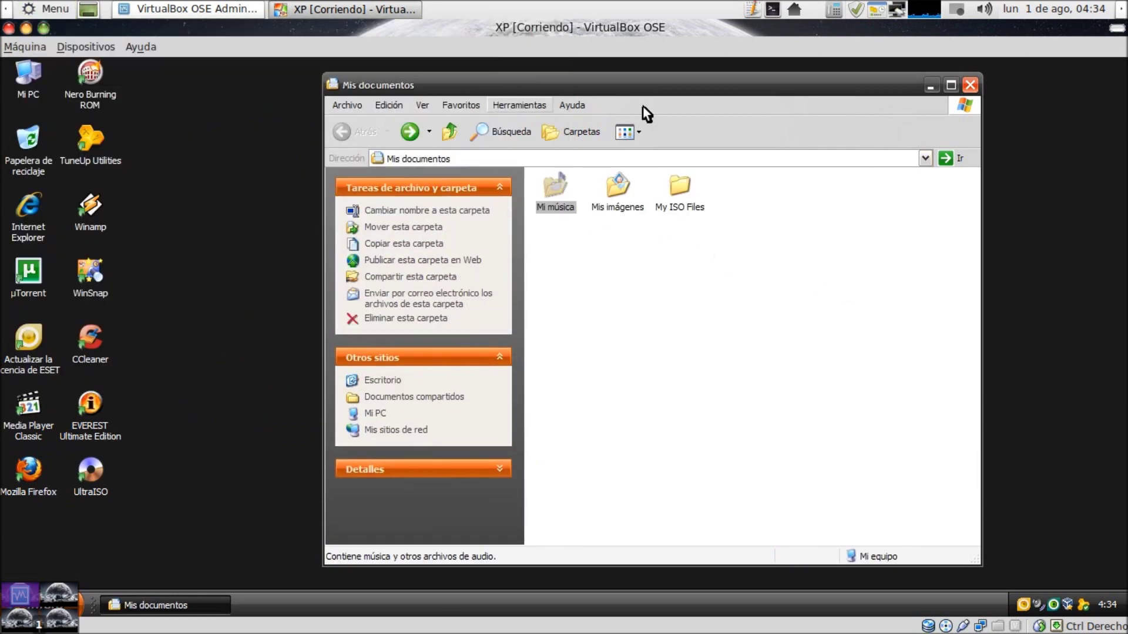
{"action": "left_click", "coordinate": [970, 86]}
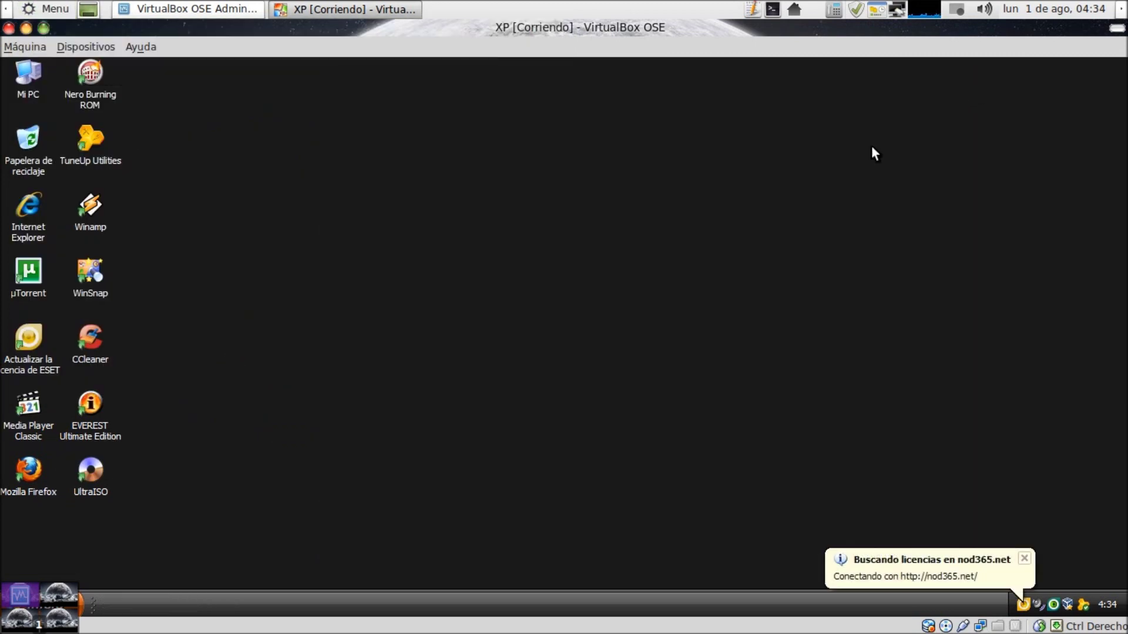
Launch Microsoft Office Word 2003 in the Windows XP guest to try it out, and close it again.
{"action": "left_click", "coordinate": [80, 604]}
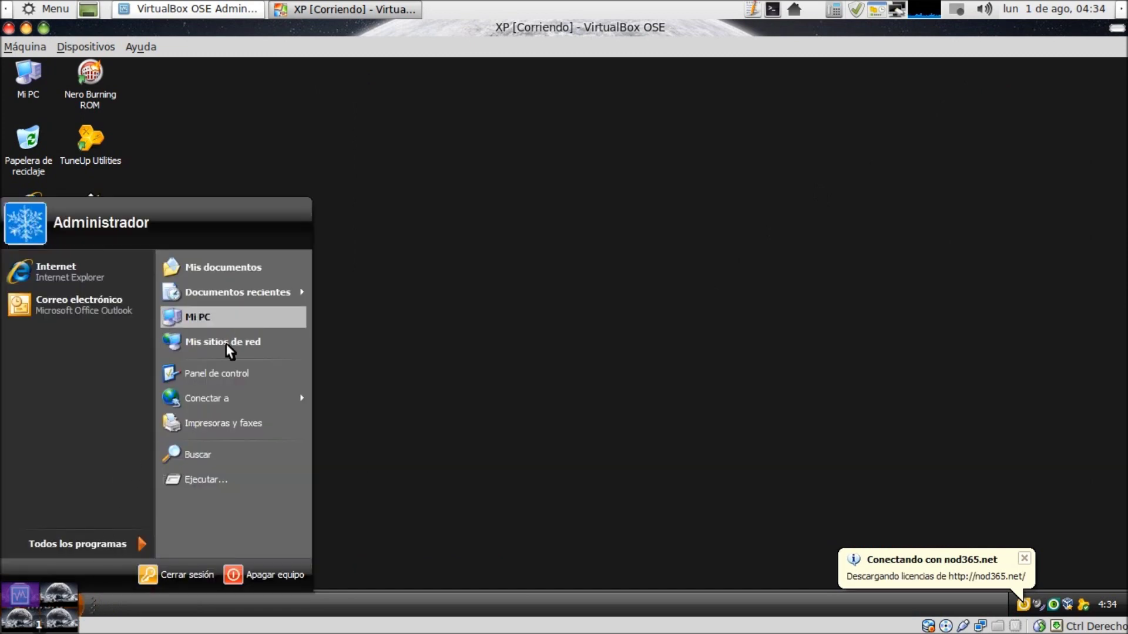
{"action": "left_click", "coordinate": [123, 548]}
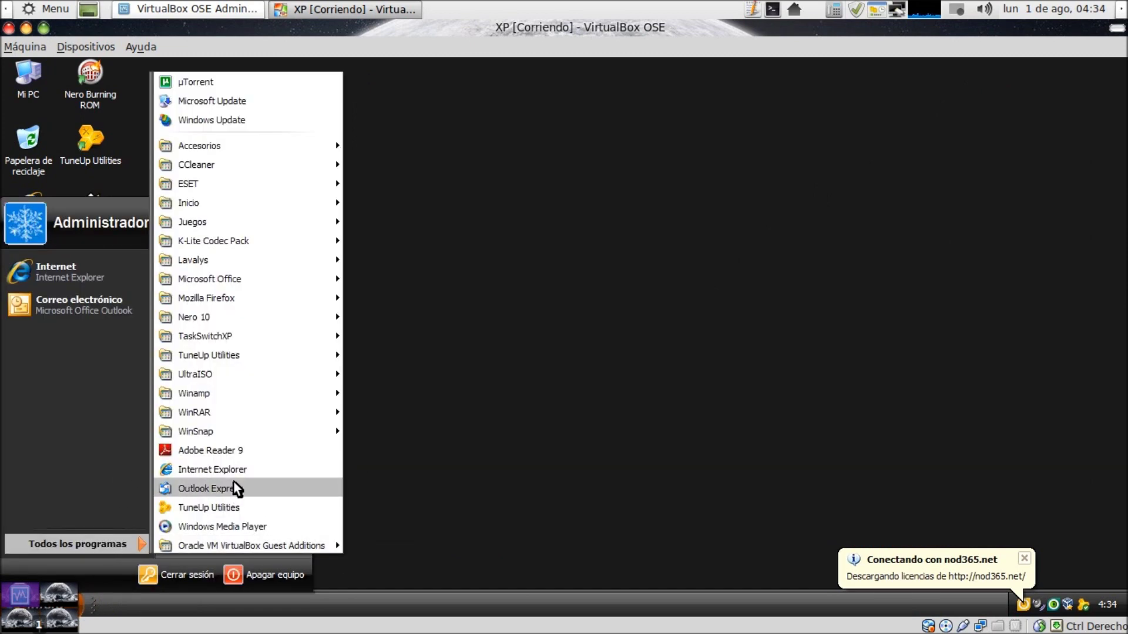
{"action": "mouse_move", "coordinate": [275, 279]}
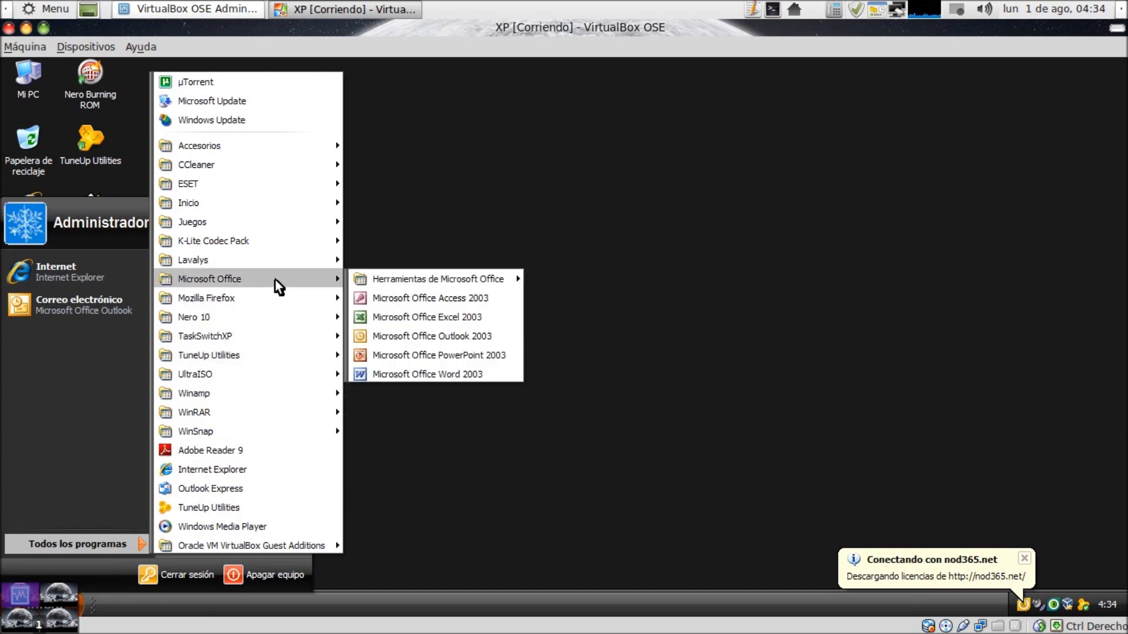
{"action": "left_click", "coordinate": [480, 376]}
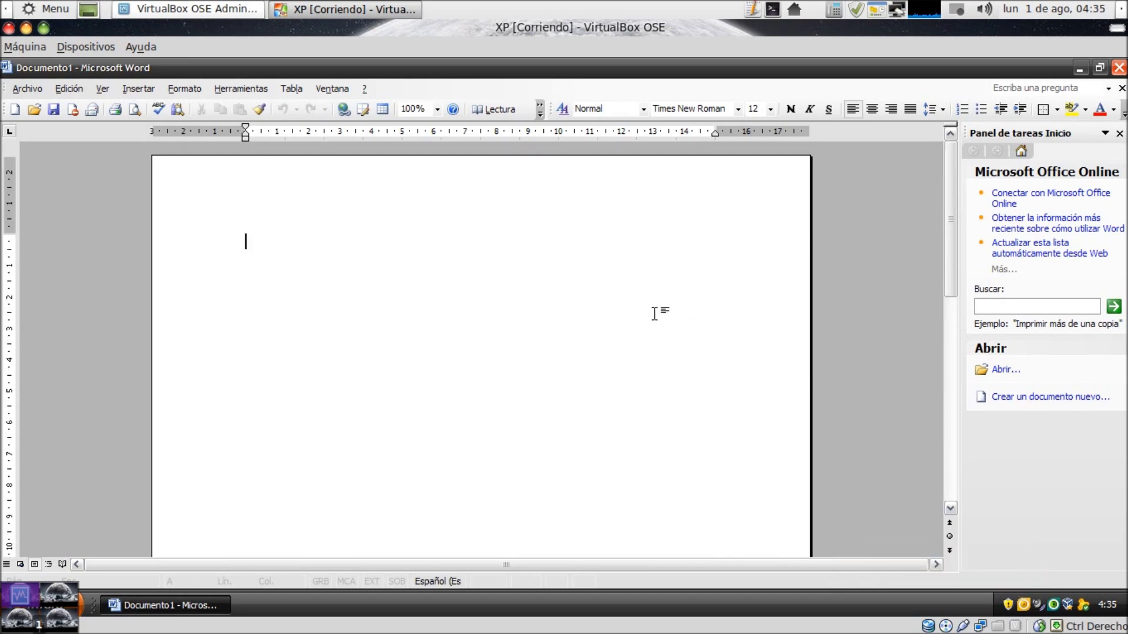
{"action": "left_click", "coordinate": [1119, 68]}
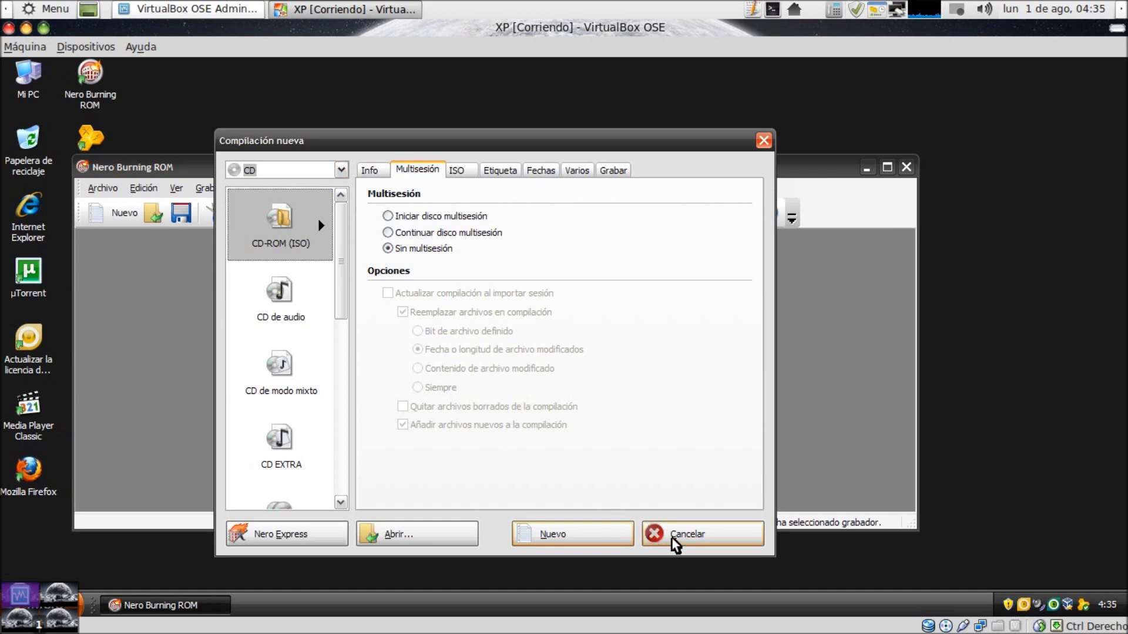
Dismiss the Compilación nueva dialog in Nero Burning ROM and close the program.
{"action": "left_click", "coordinate": [763, 142]}
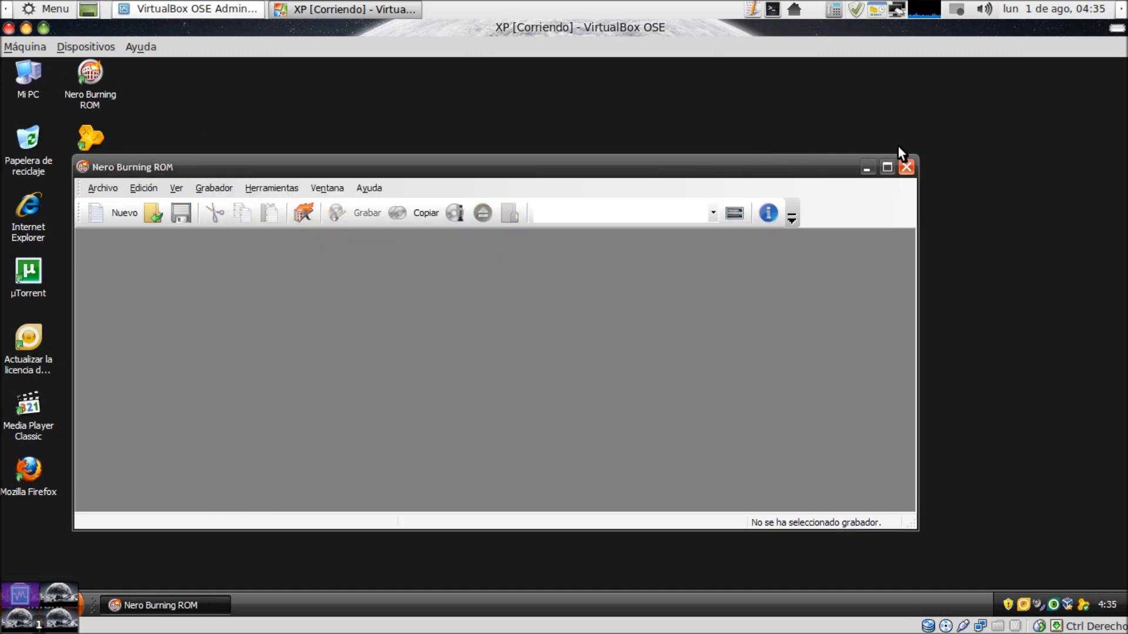
{"action": "left_click", "coordinate": [905, 168]}
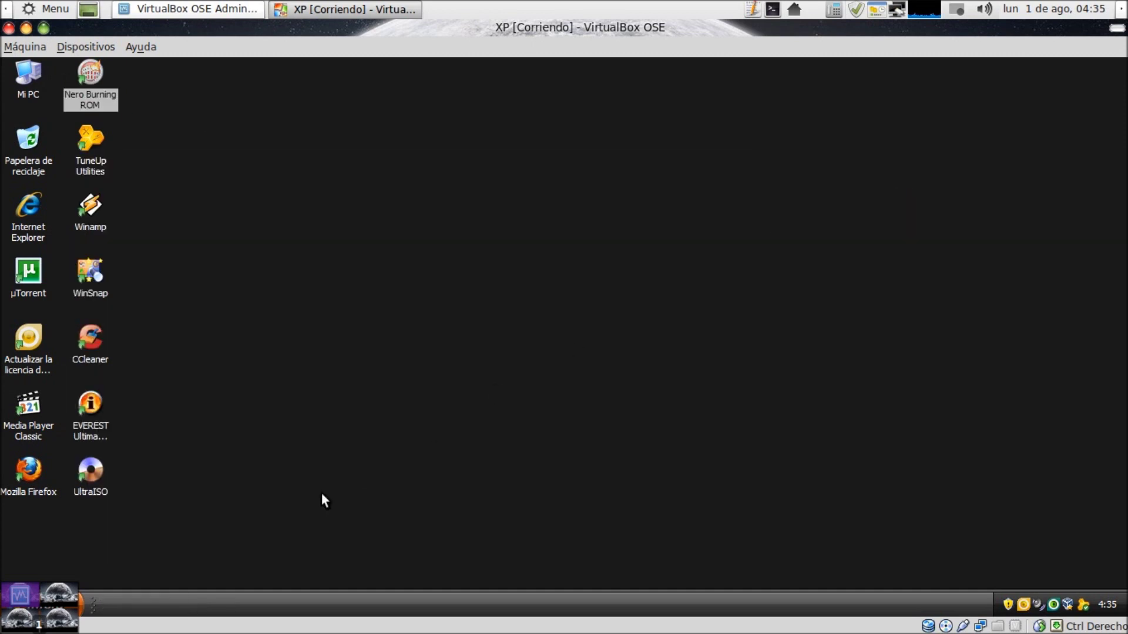
Inspect the drives in the guest's Mi PC window, including VirtualBox Guest Additions (D:), then close it and dismiss the licence search notification.
{"action": "left_click", "coordinate": [78, 605]}
{"action": "left_click", "coordinate": [238, 318]}
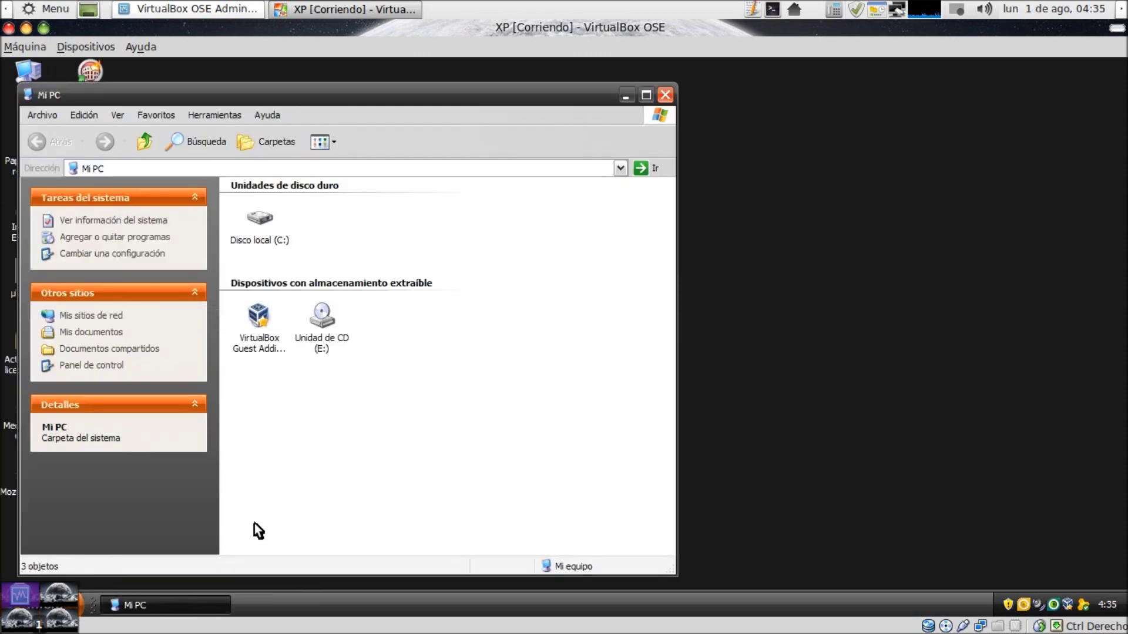
{"action": "left_click_drag", "start_coordinate": [298, 98], "coordinate": [601, 94]}
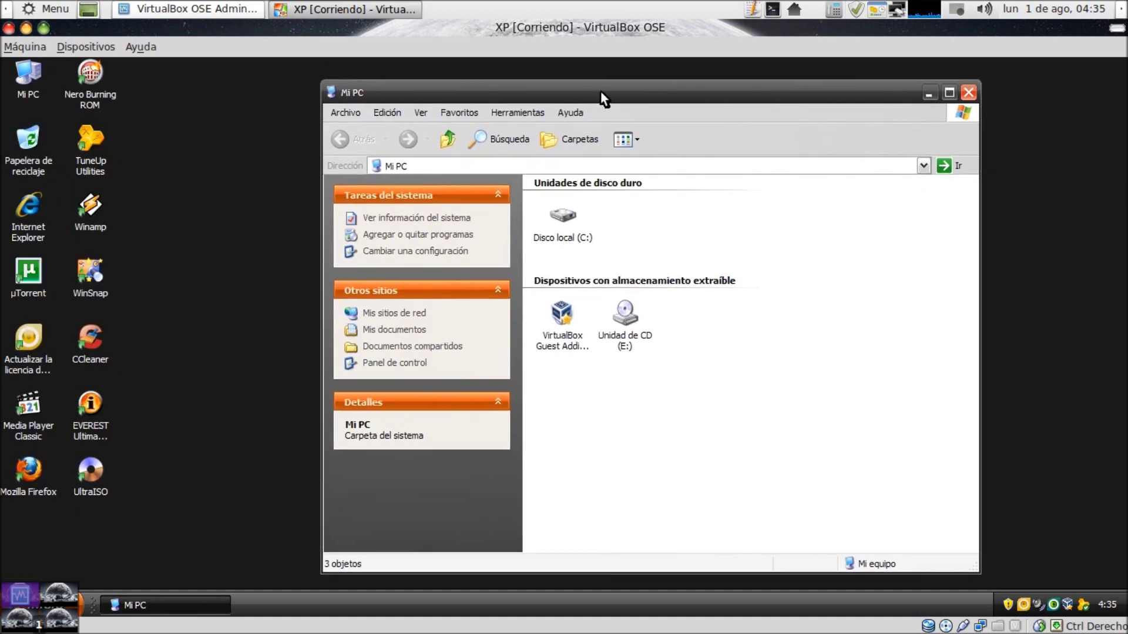
{"action": "key", "text": "Down"}
{"action": "key", "text": "Down"}
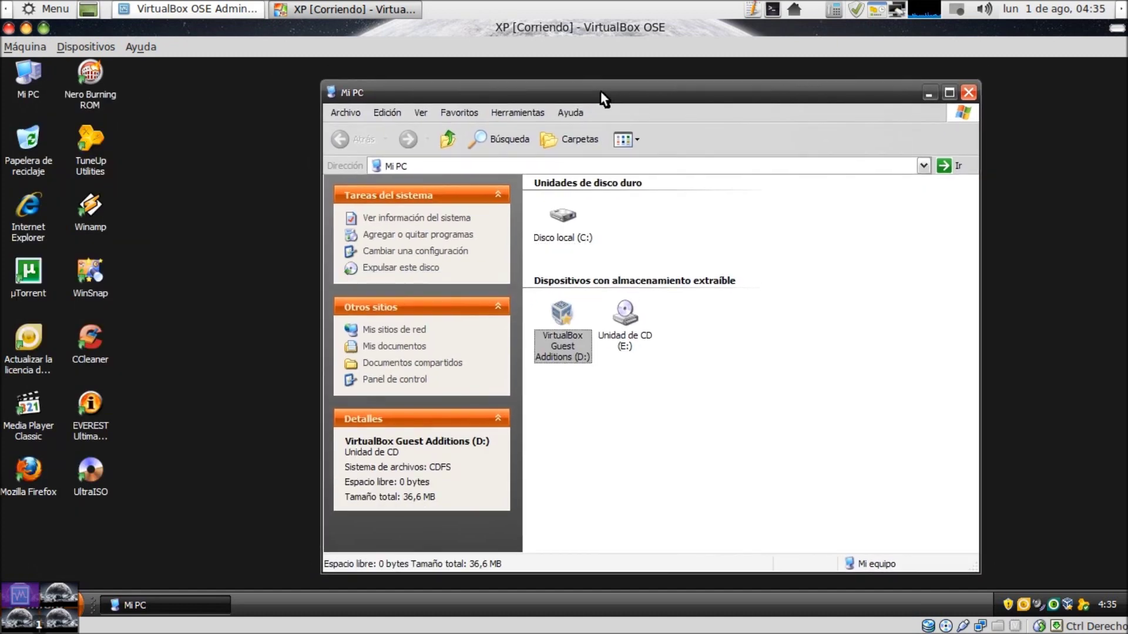
{"action": "left_click", "coordinate": [799, 323]}
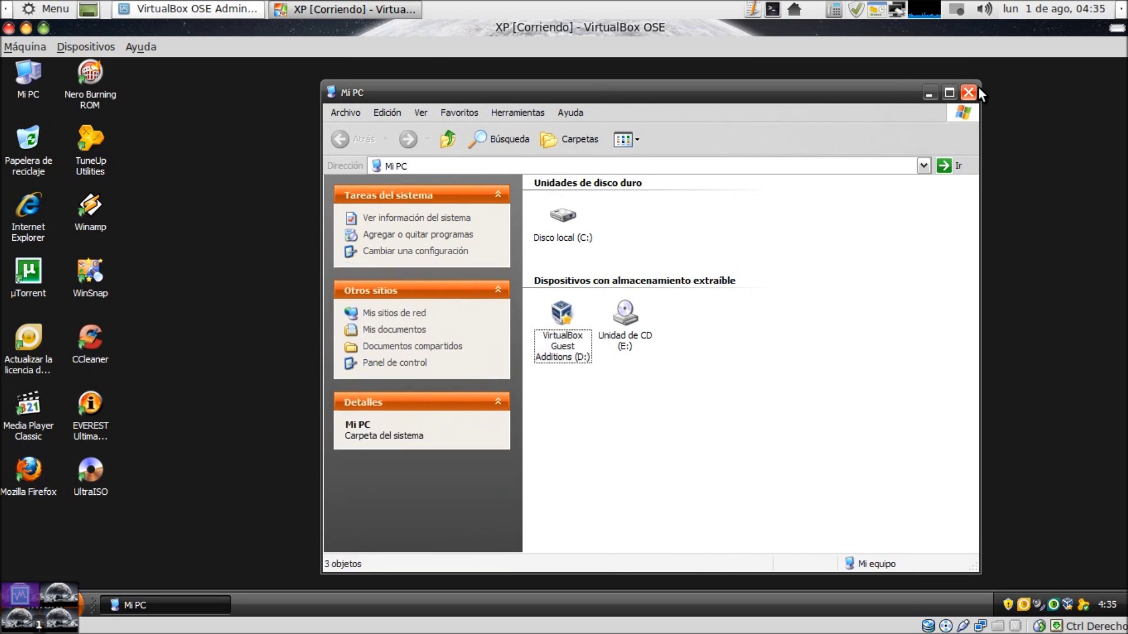
{"action": "left_click", "coordinate": [967, 92]}
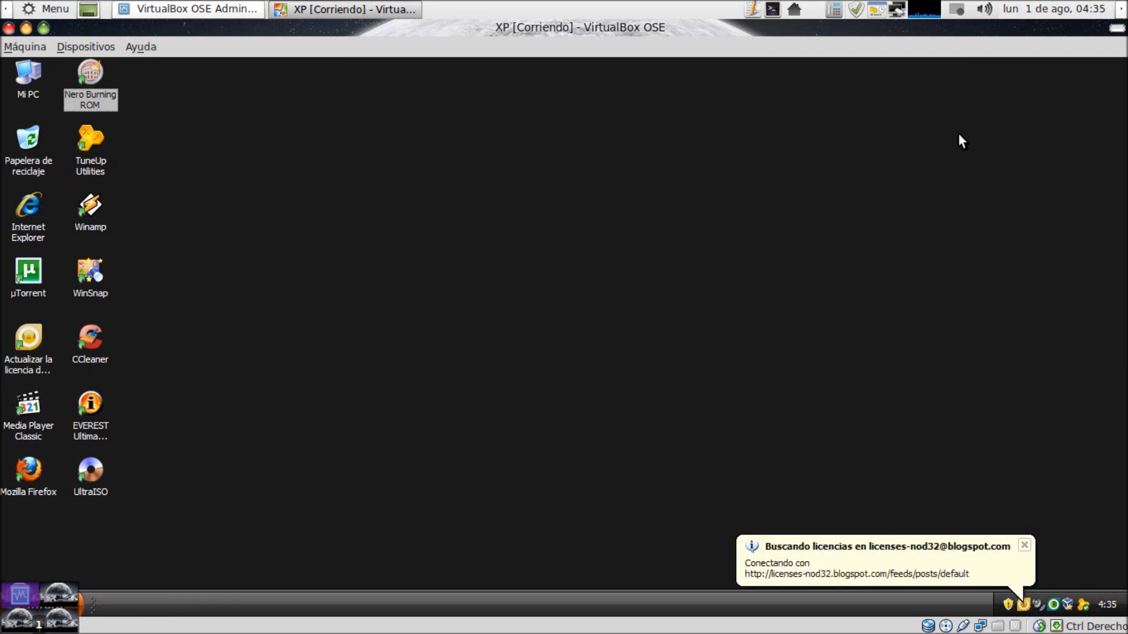
{"action": "left_click", "coordinate": [1027, 544]}
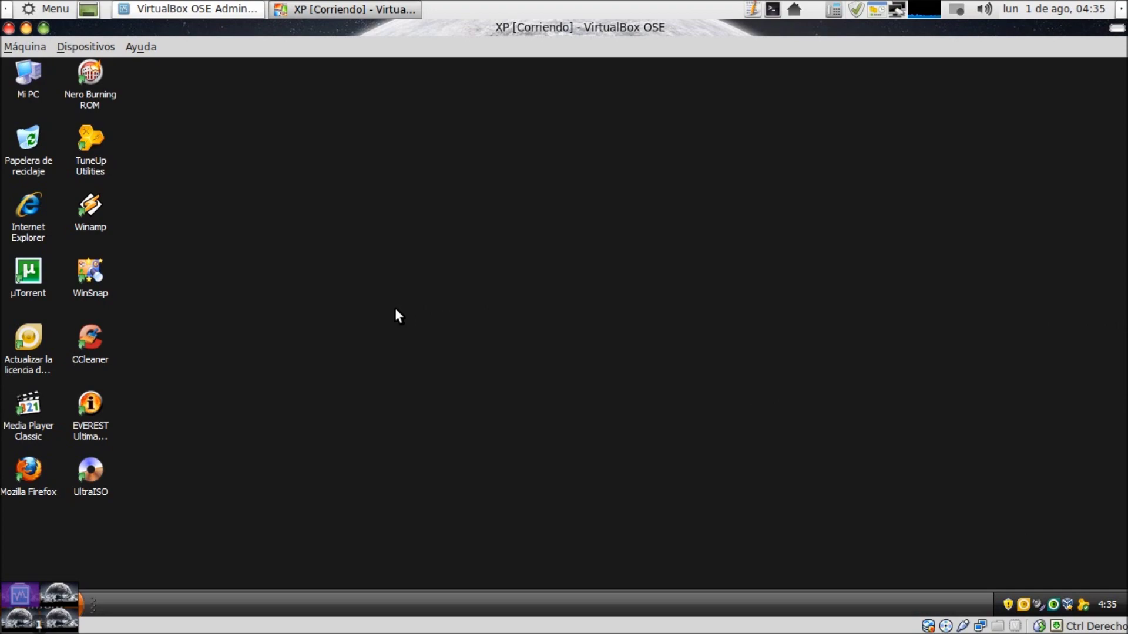
Switch to another host workspace and rotate the 3D desktop cylinder back around to the Windows XP virtual machine.
{"action": "left_click", "coordinate": [55, 597]}
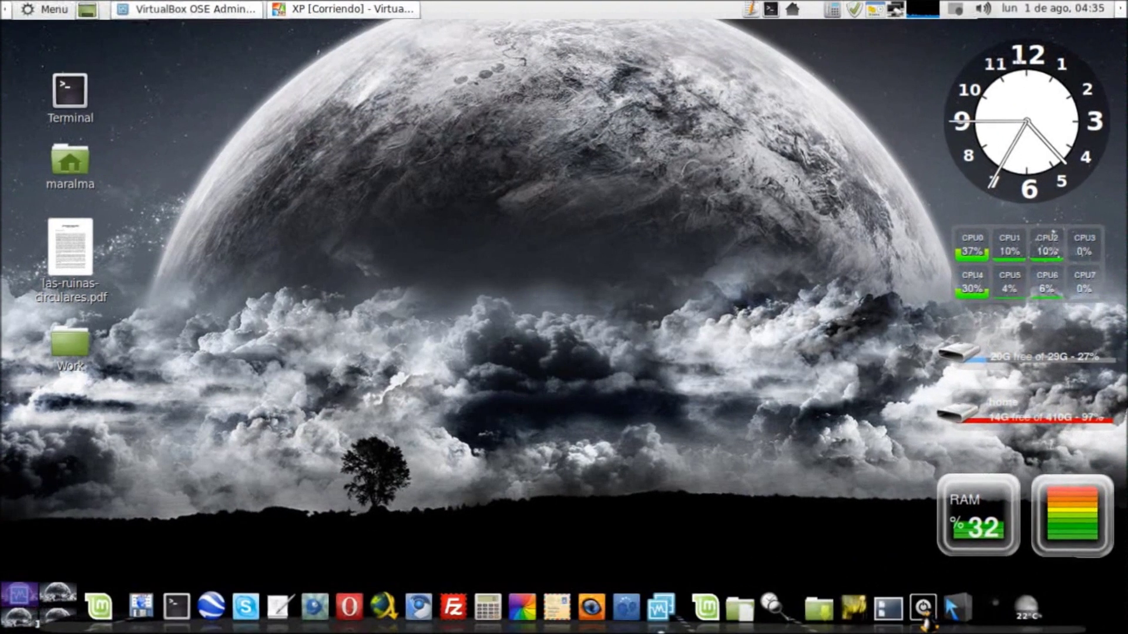
{"action": "scroll", "coordinate": [70, 595], "scroll_direction": "up", "scroll_amount": 1}
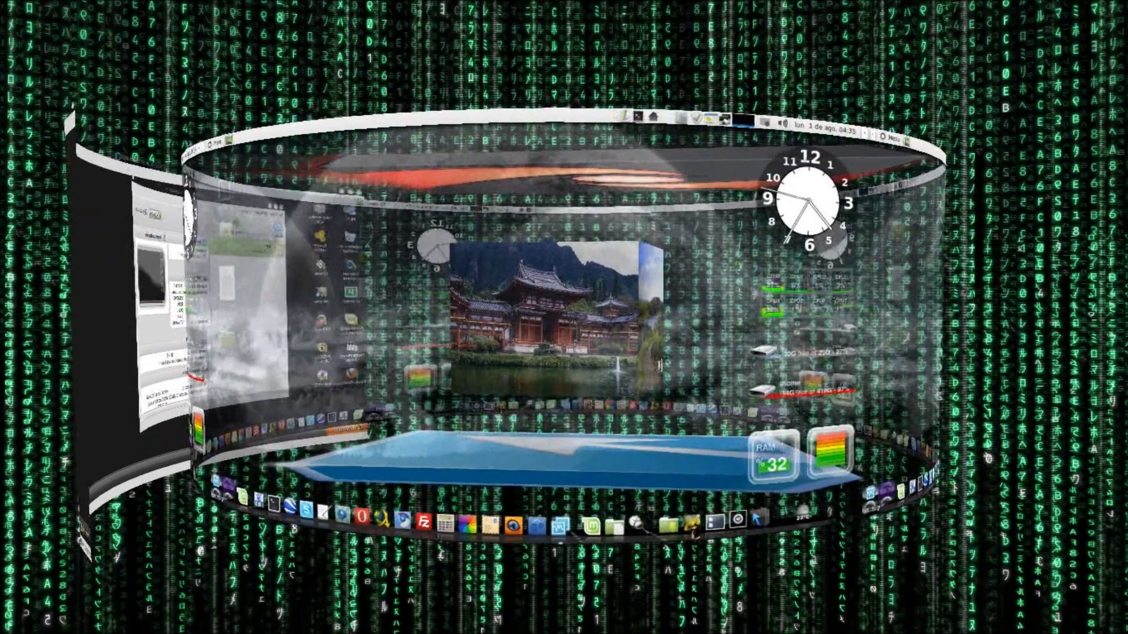
{"action": "scroll", "coordinate": [841, 618], "scroll_direction": "down", "scroll_amount": 1}
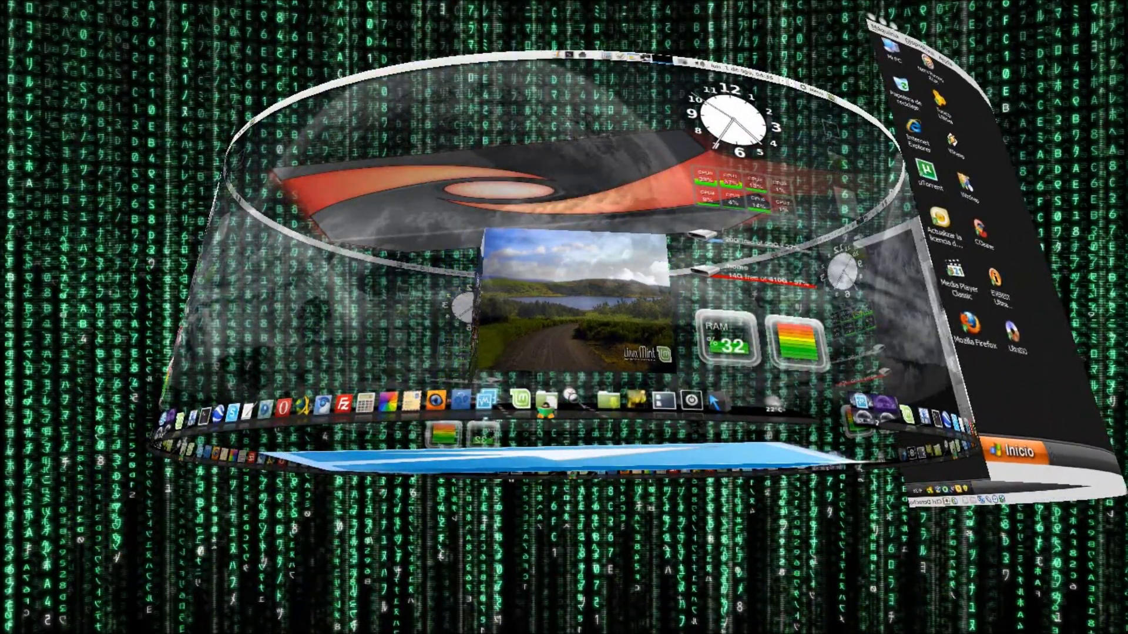
{"action": "key", "text": "ctrl+alt+Right"}
{"action": "key", "text": "ctrl+alt+Right"}
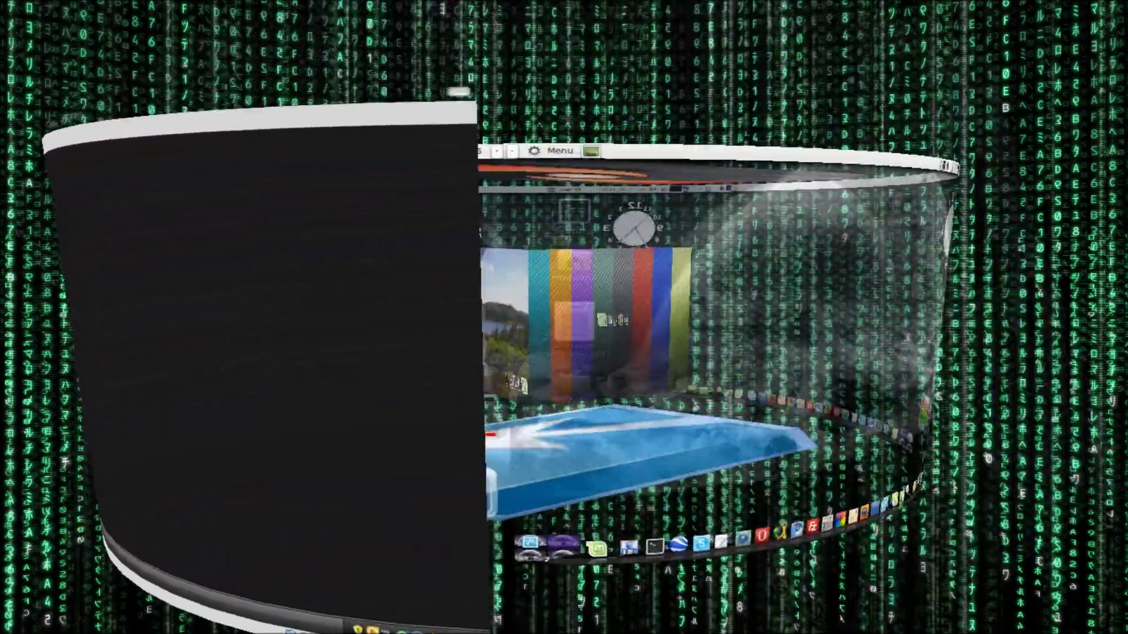
{"action": "key", "text": "ctrl+alt+Right"}
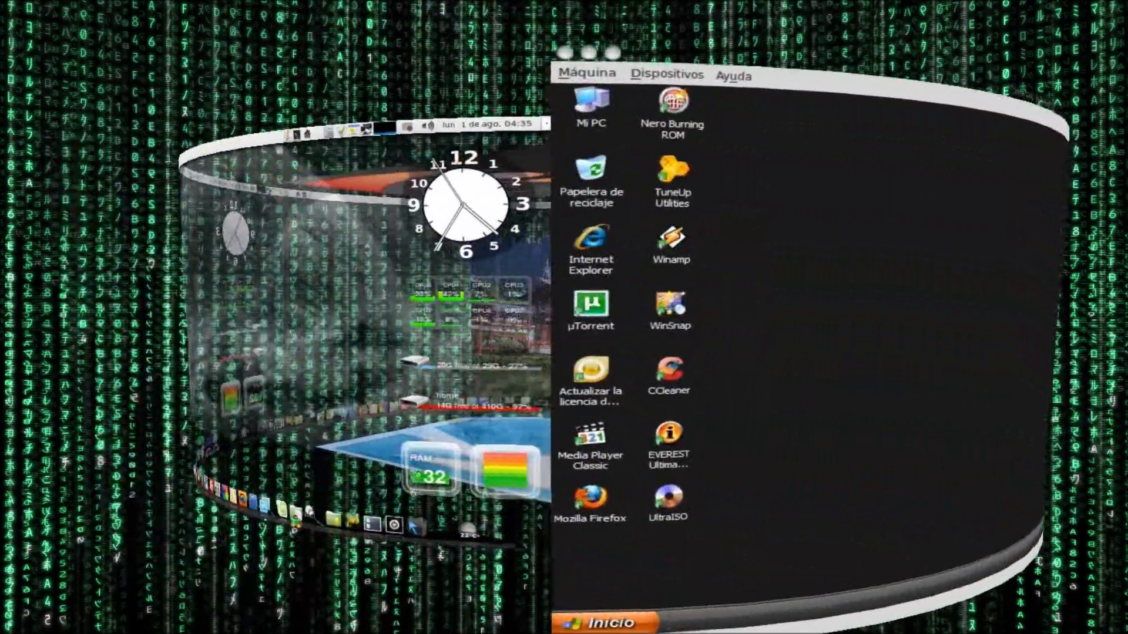
{"action": "key", "text": "ctrl+alt+Right"}
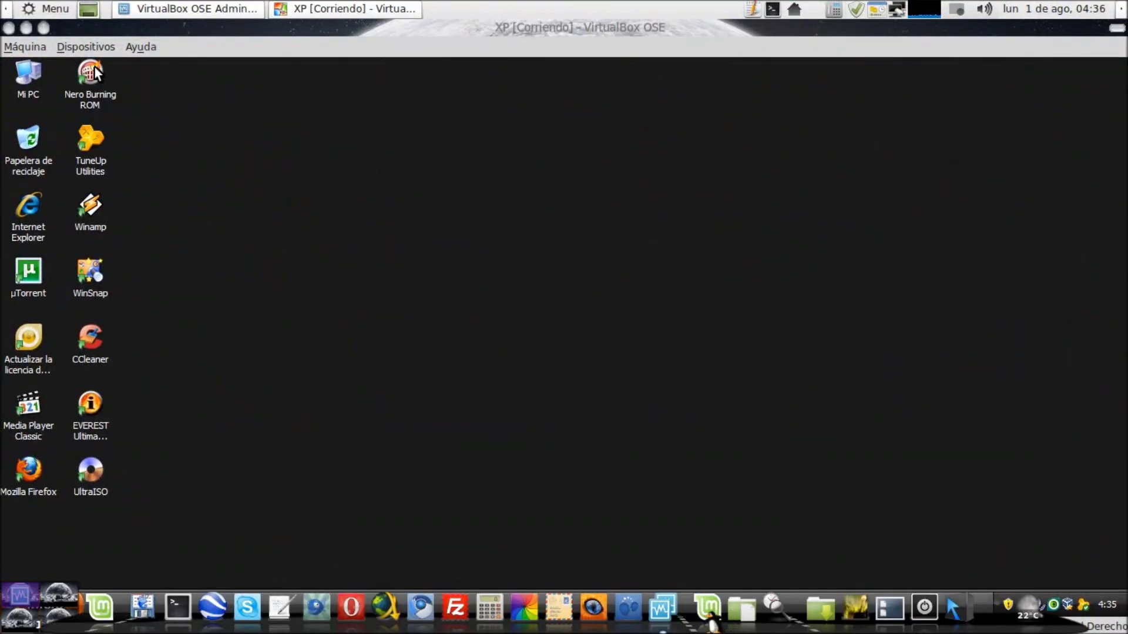
Look over the machine and device commands available for the running virtual machine without choosing any.
{"action": "left_click", "coordinate": [26, 45]}
{"action": "mouse_move", "coordinate": [67, 47]}
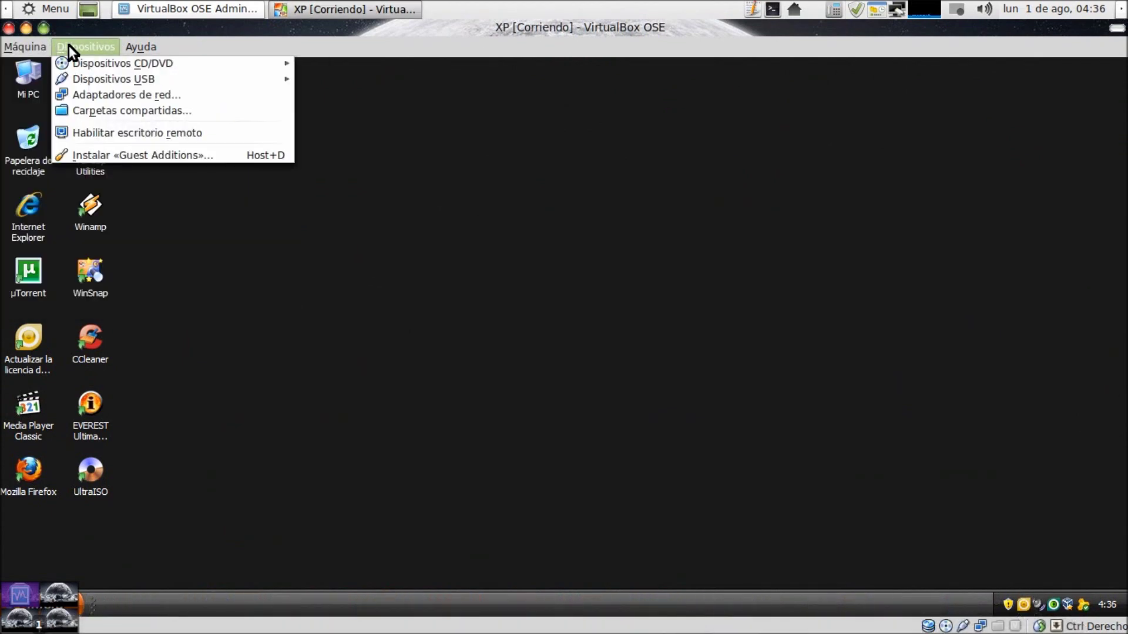
{"action": "left_click", "coordinate": [984, 201]}
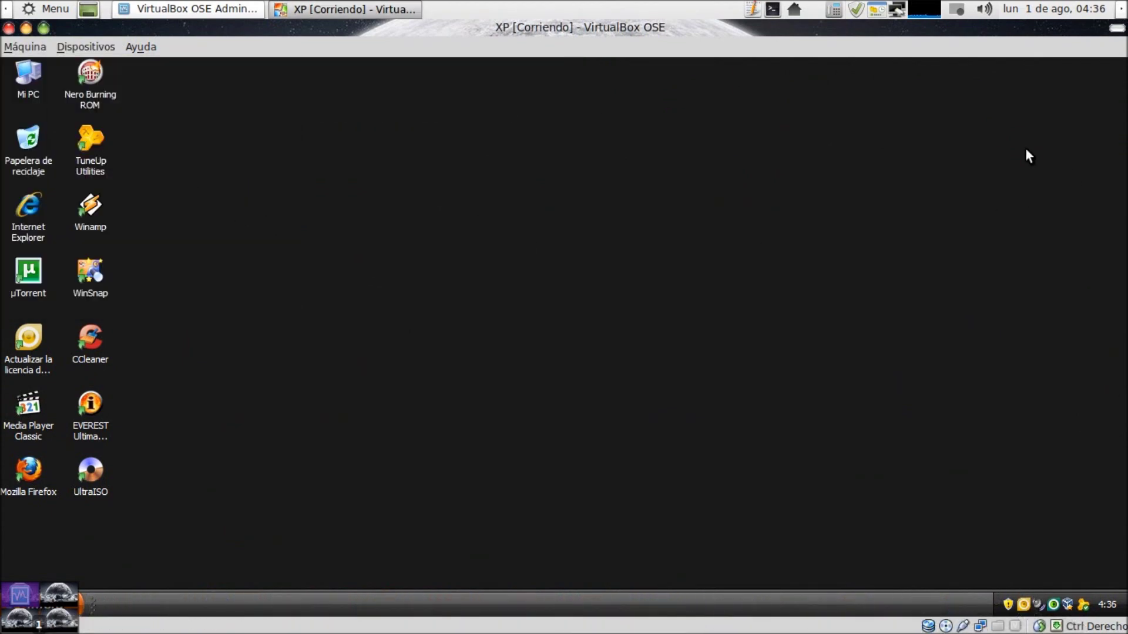
{"action": "left_click", "coordinate": [959, 8]}
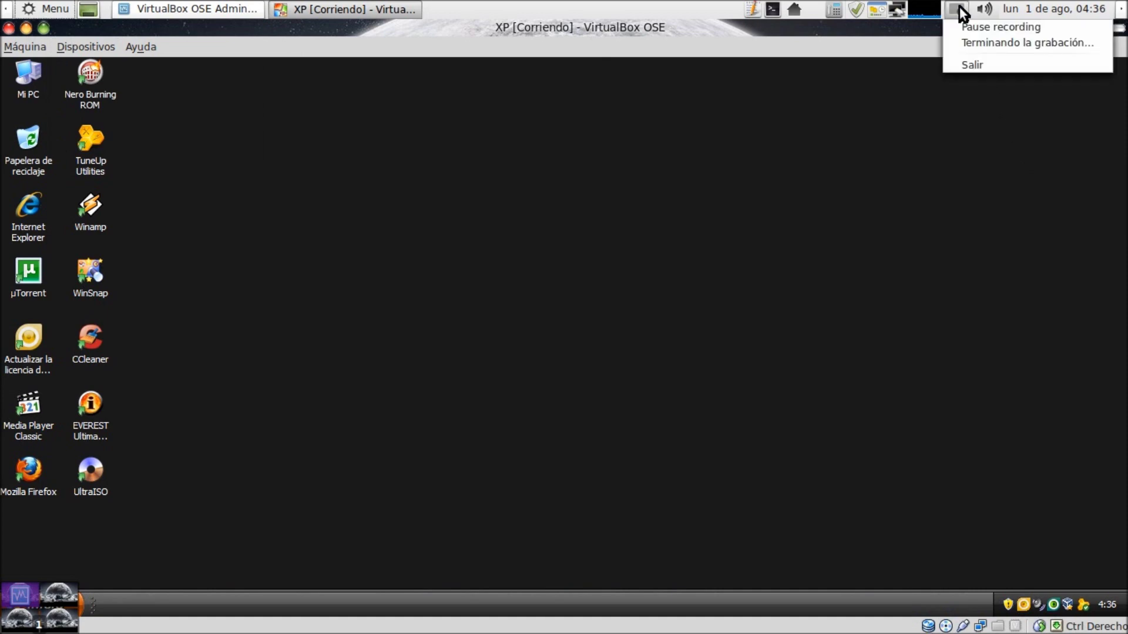
{"action": "left_click", "coordinate": [972, 40]}
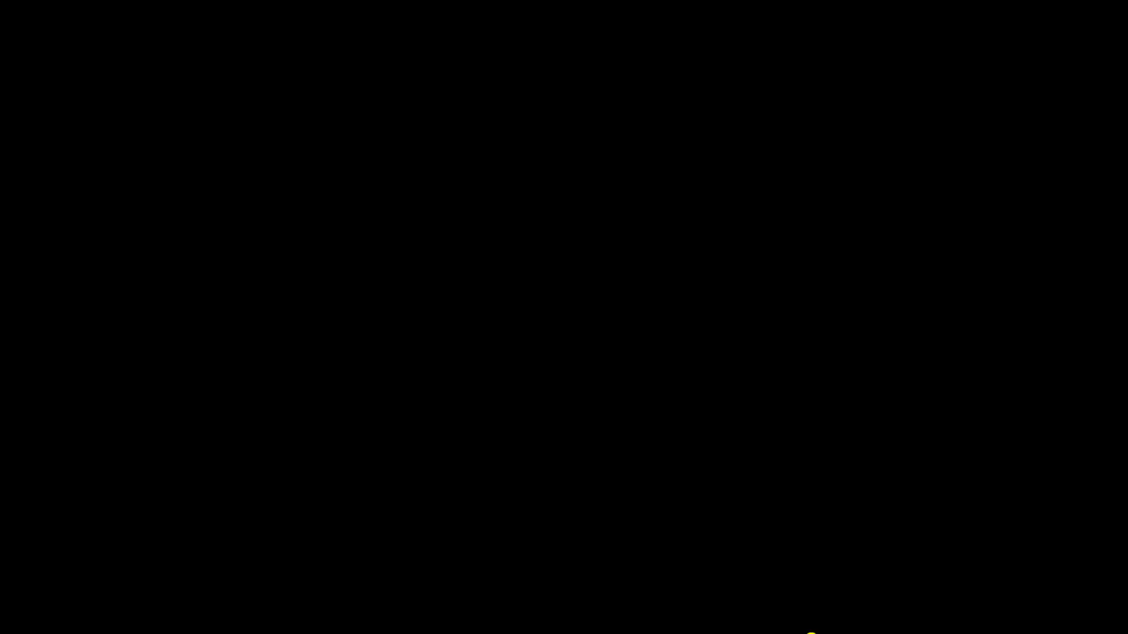